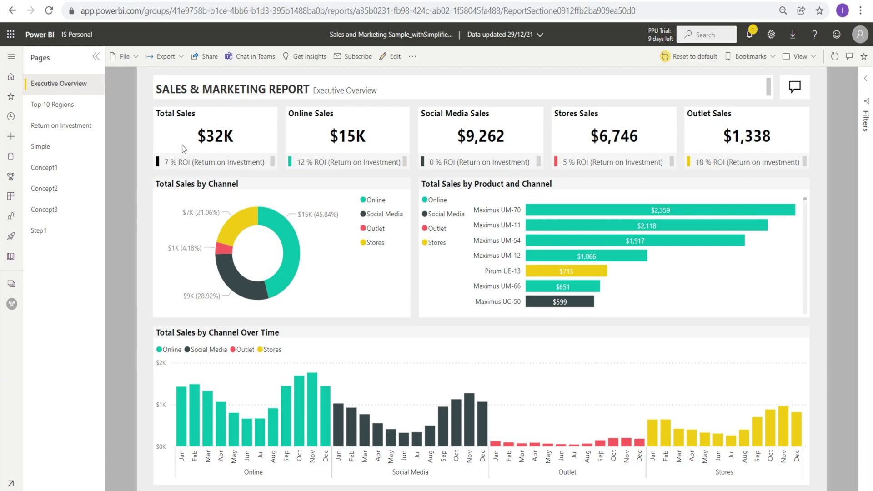
Step: Browse the Top 10 Regions, Concept1, Concept2 and Executive Overview pages, ending on Return on Investment
{"action": "left_click", "coordinate": [59, 105]}
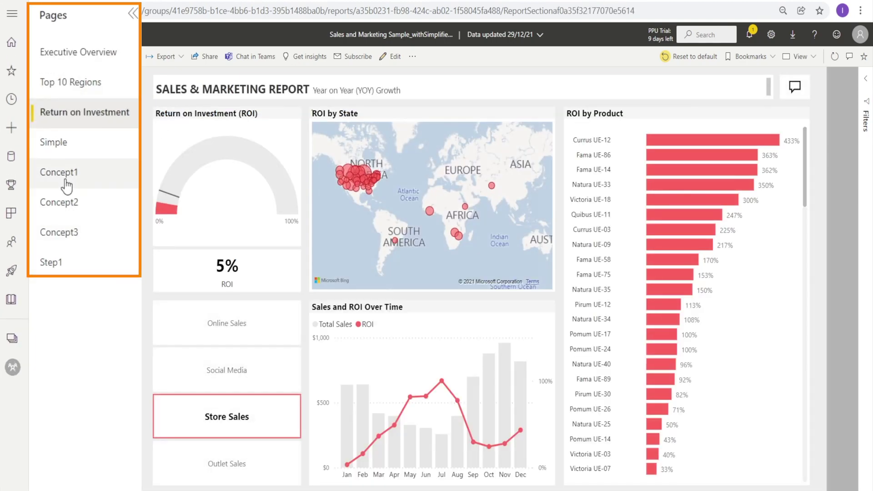
{"action": "left_click", "coordinate": [68, 175]}
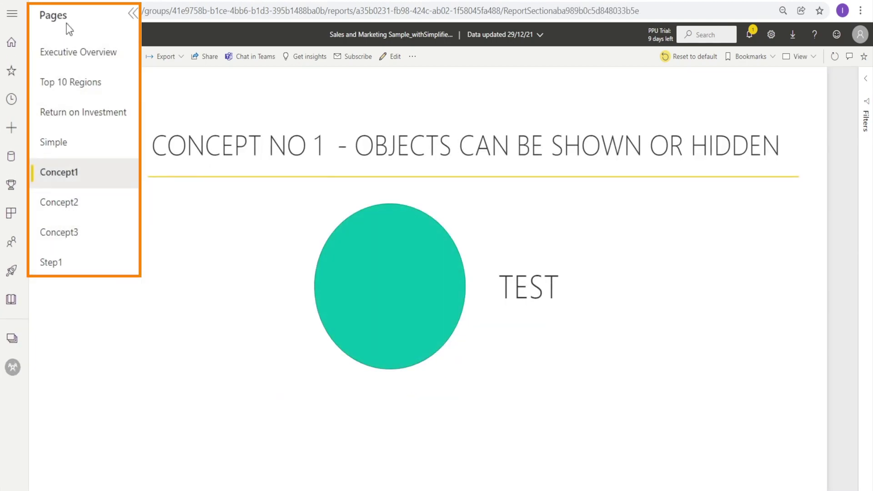
{"action": "left_click", "coordinate": [60, 212]}
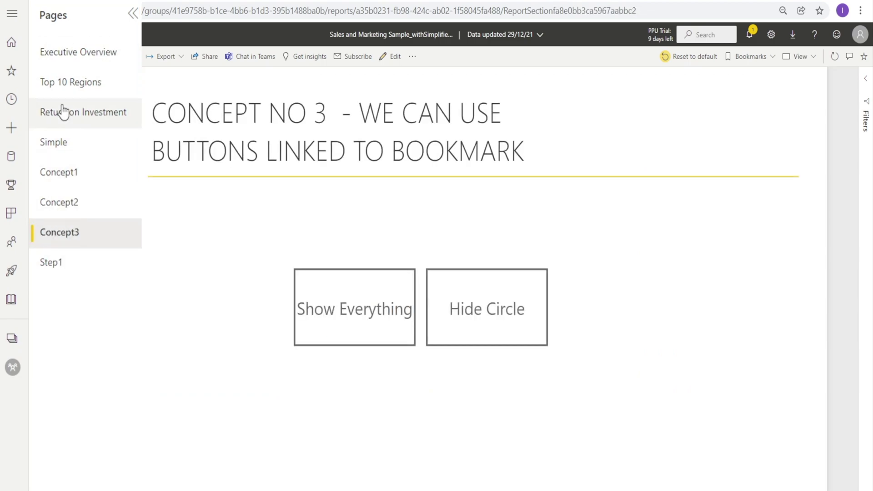
{"action": "left_click", "coordinate": [61, 167]}
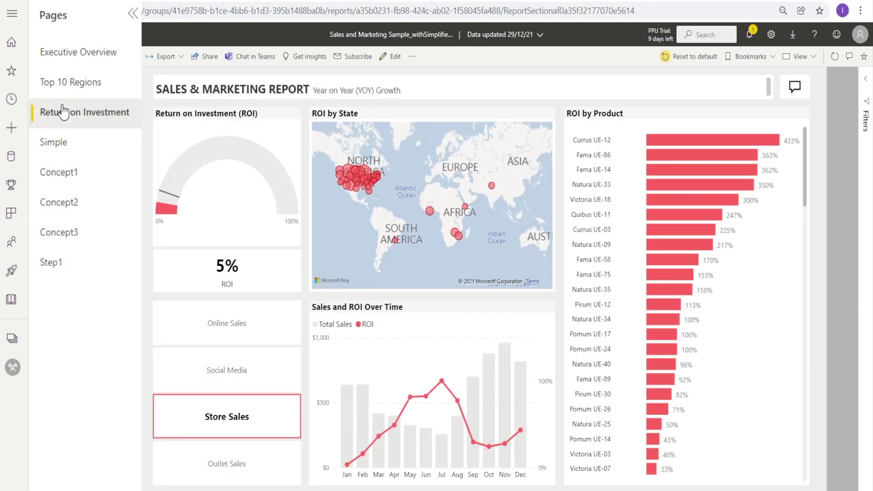
{"action": "left_click", "coordinate": [60, 52]}
{"action": "left_click", "coordinate": [54, 84]}
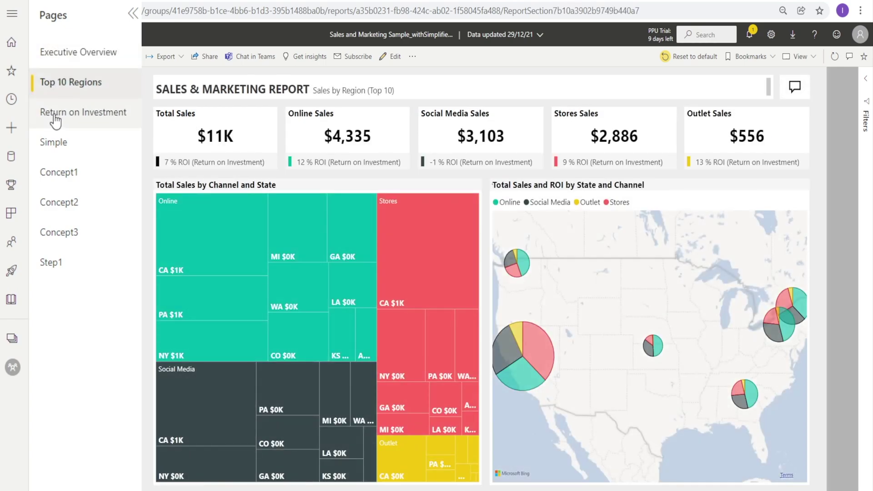
{"action": "left_click", "coordinate": [54, 117]}
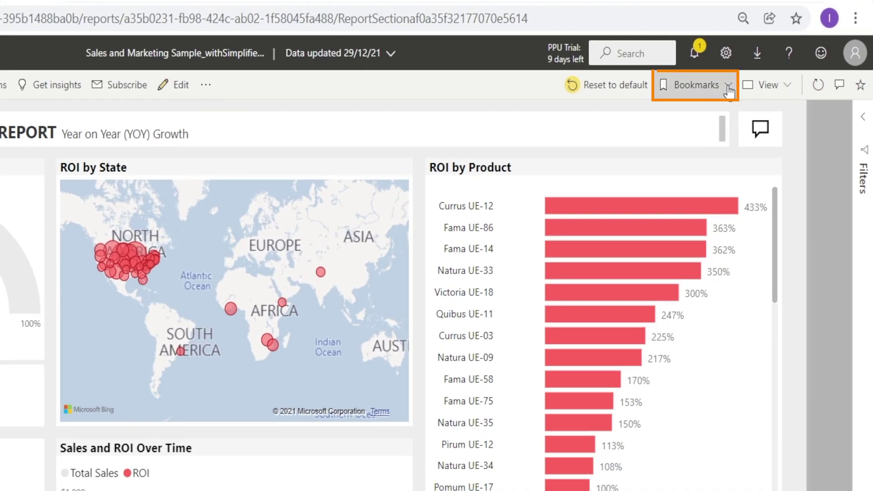
Step: Save the Return on Investment view as personal bookmark ToBeContinued, marked as the default view
{"action": "left_click", "coordinate": [751, 57]}
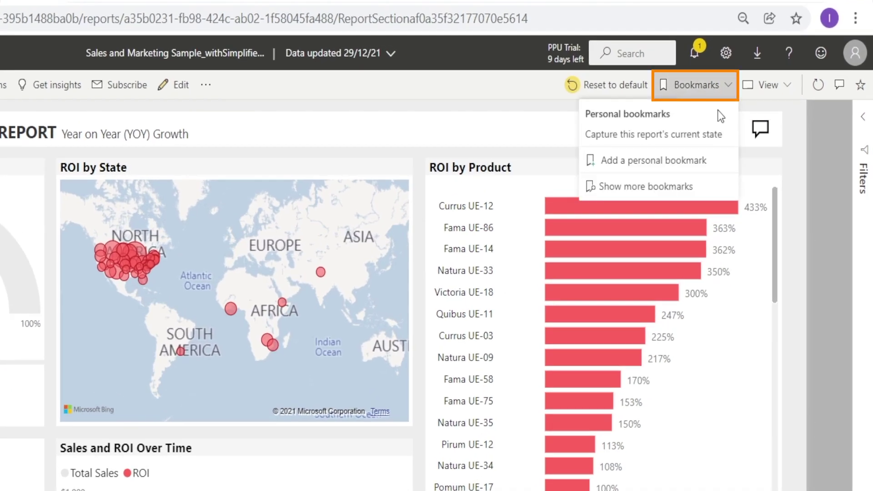
{"action": "left_click", "coordinate": [654, 161]}
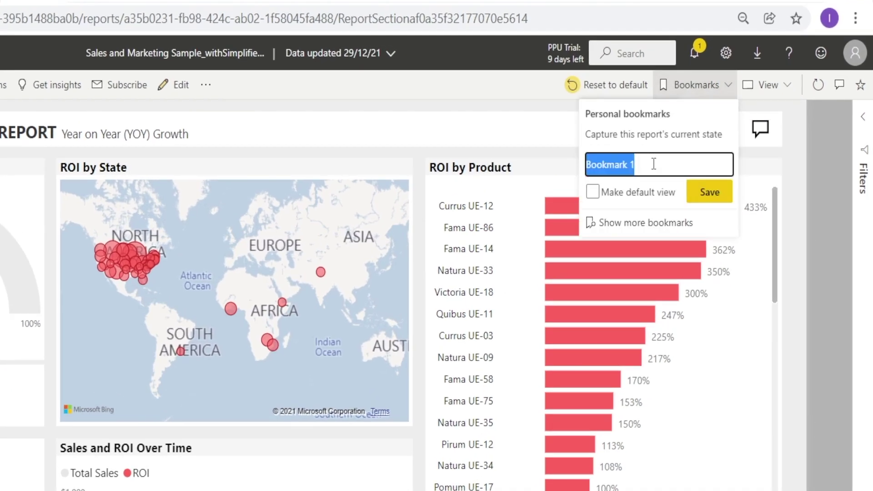
{"action": "type", "text": "ToBeContinued"}
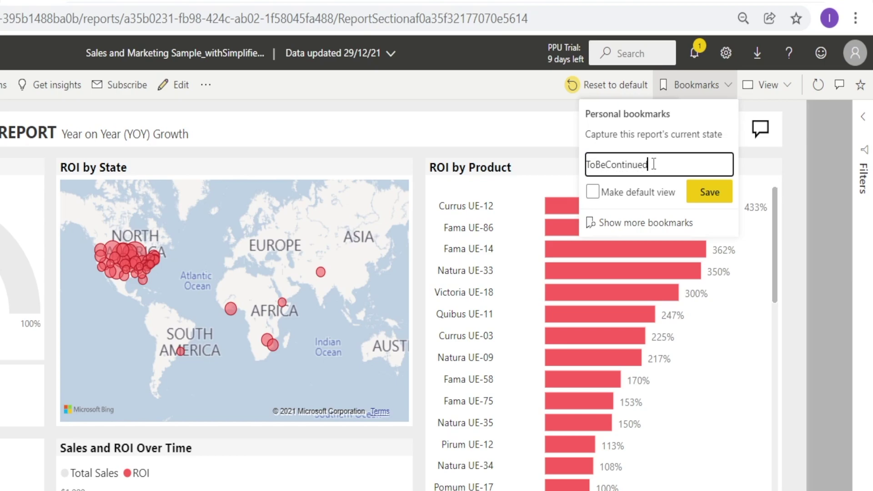
{"action": "left_click", "coordinate": [594, 192]}
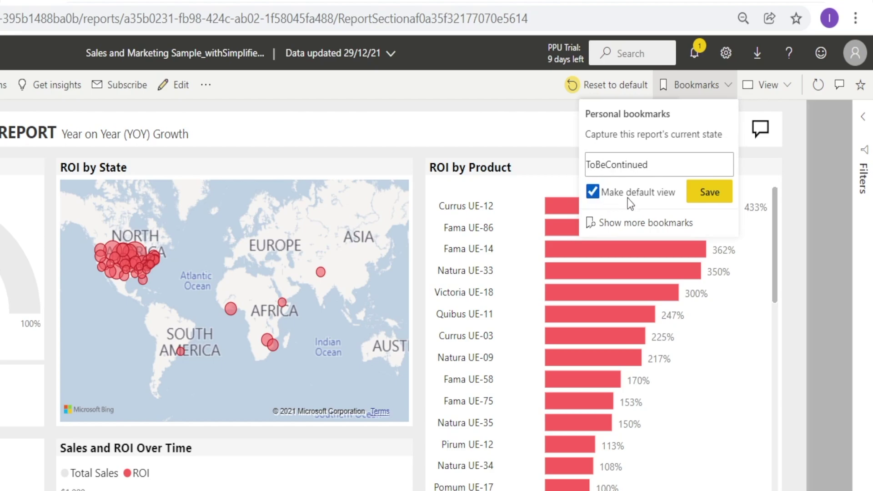
{"action": "left_click", "coordinate": [710, 193]}
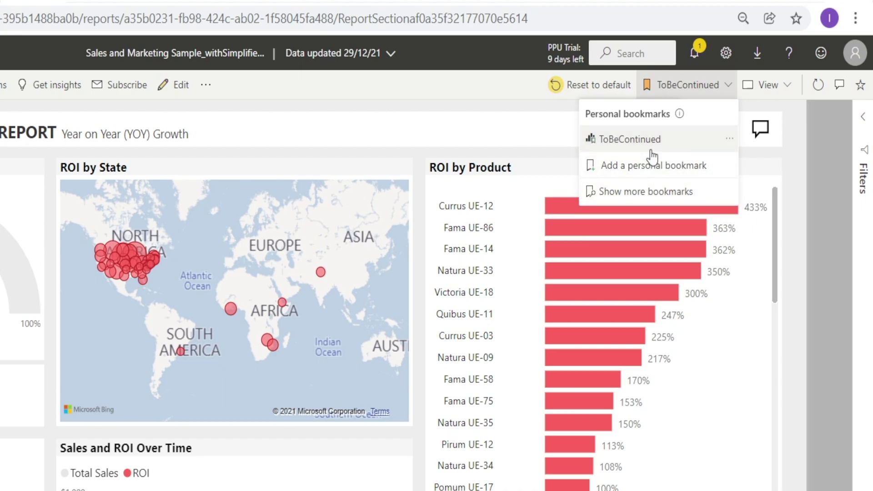
Step: Open the full bookmarks pane and apply the ToBeContinued personal bookmark
{"action": "left_click", "coordinate": [634, 193]}
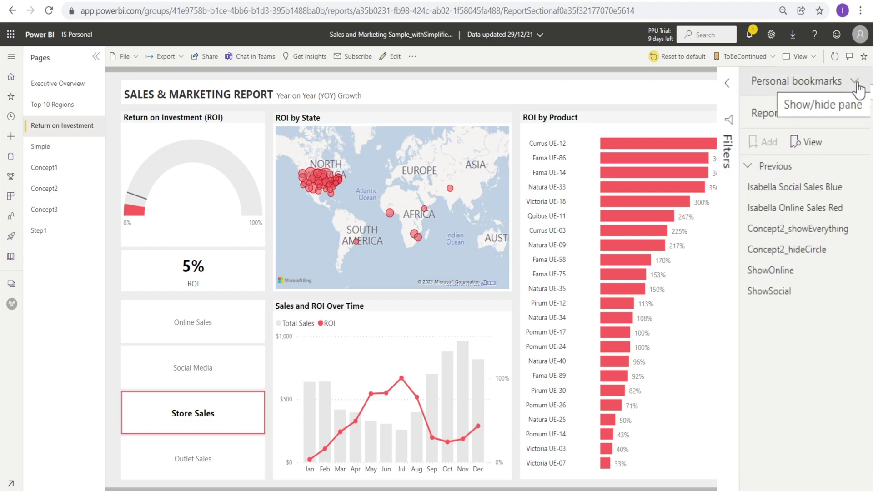
{"action": "left_click", "coordinate": [857, 85]}
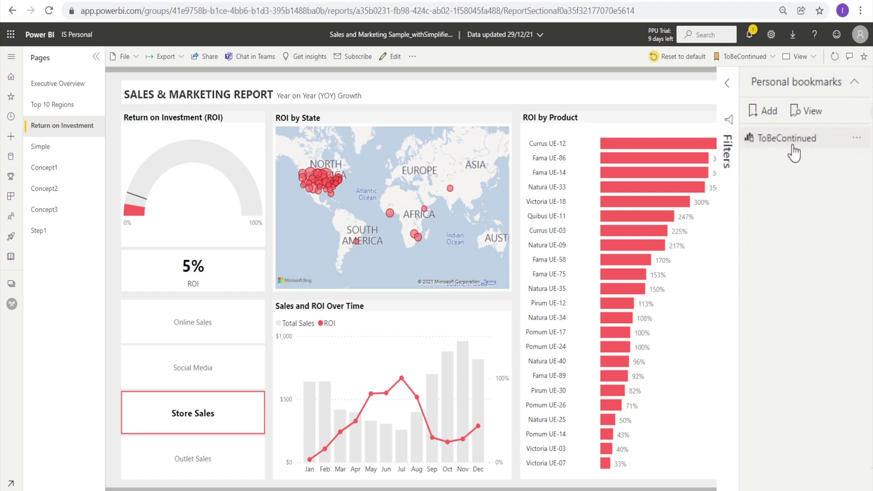
{"action": "left_click", "coordinate": [776, 146]}
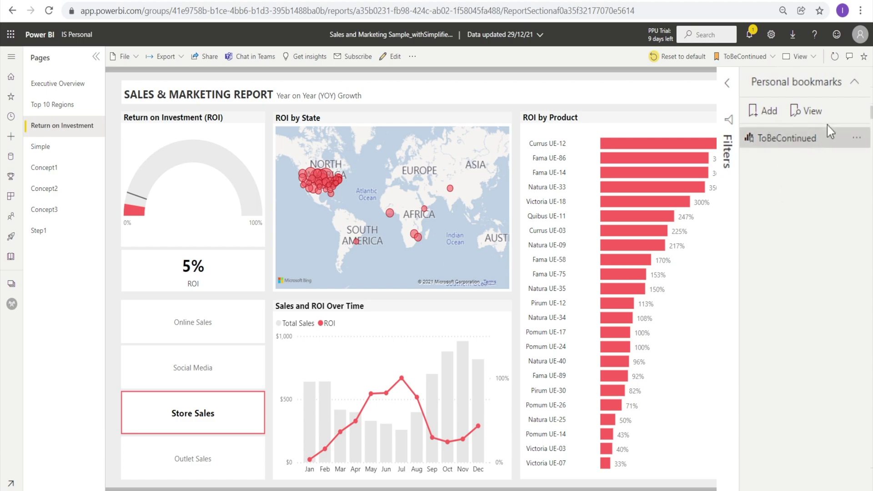
{"action": "left_click", "coordinate": [855, 84]}
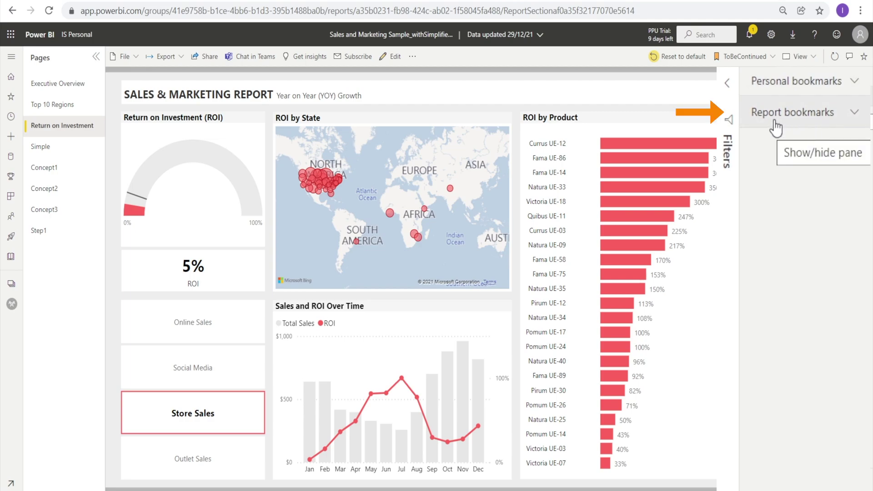
Step: Try the ShowOnline and ShowSocial report bookmarks, then reapply ToBeContinued
{"action": "left_click", "coordinate": [853, 127]}
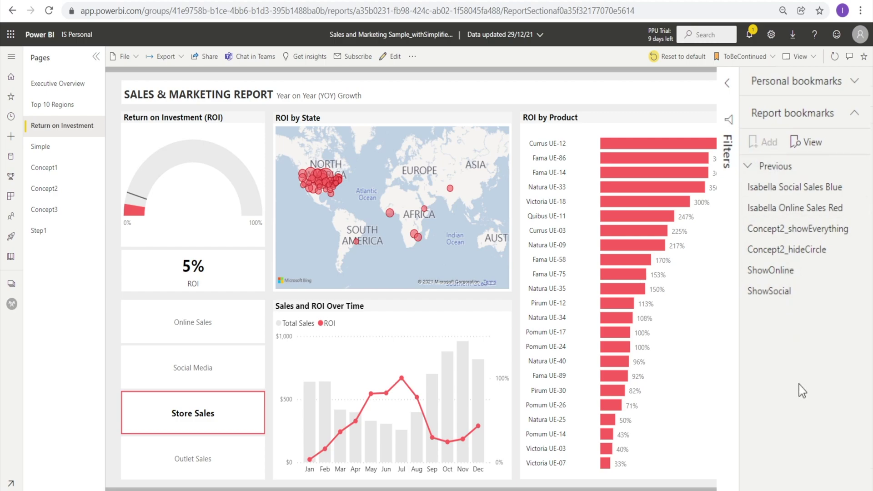
{"action": "left_click", "coordinate": [781, 271]}
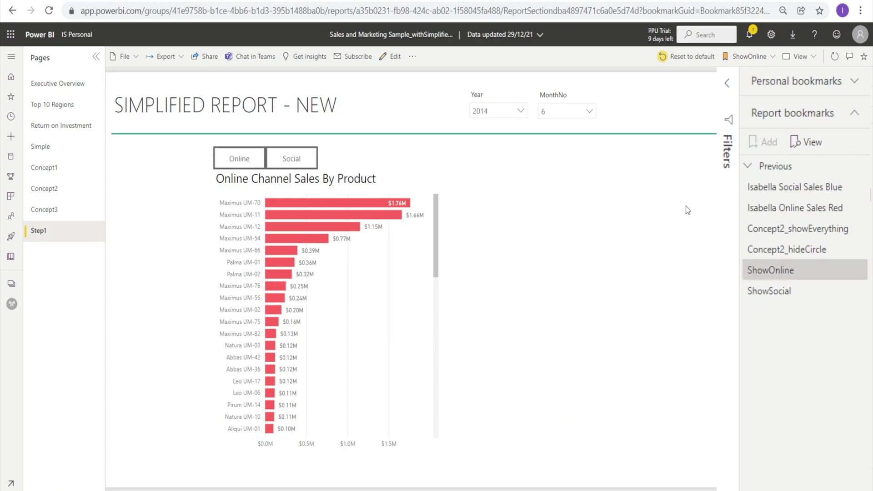
{"action": "left_click", "coordinate": [791, 298]}
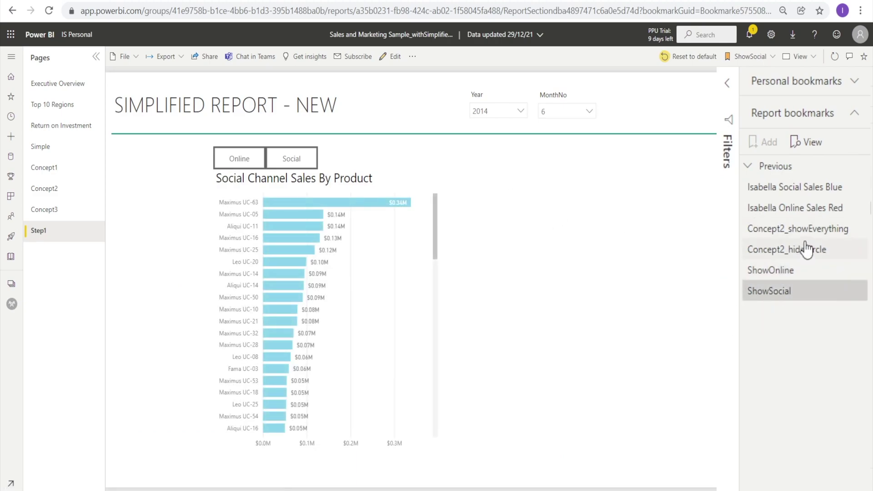
{"action": "left_click", "coordinate": [800, 139]}
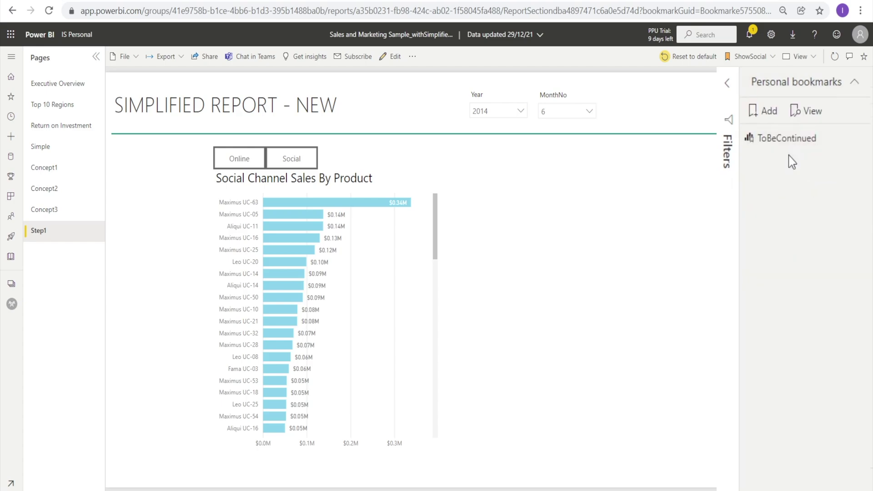
{"action": "left_click", "coordinate": [787, 139]}
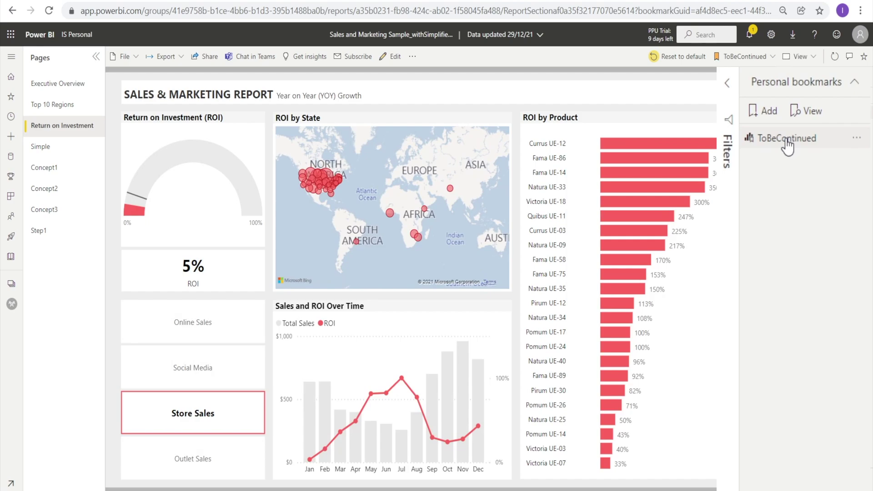
Step: Rename the ToBeContinued personal bookmark to ToBeContinuedLater
{"action": "right_click", "coordinate": [814, 145]}
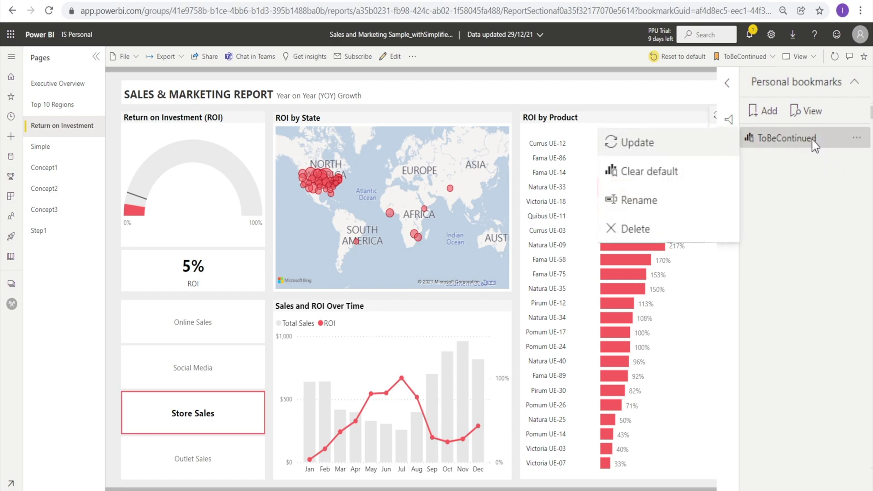
{"action": "left_click", "coordinate": [639, 201]}
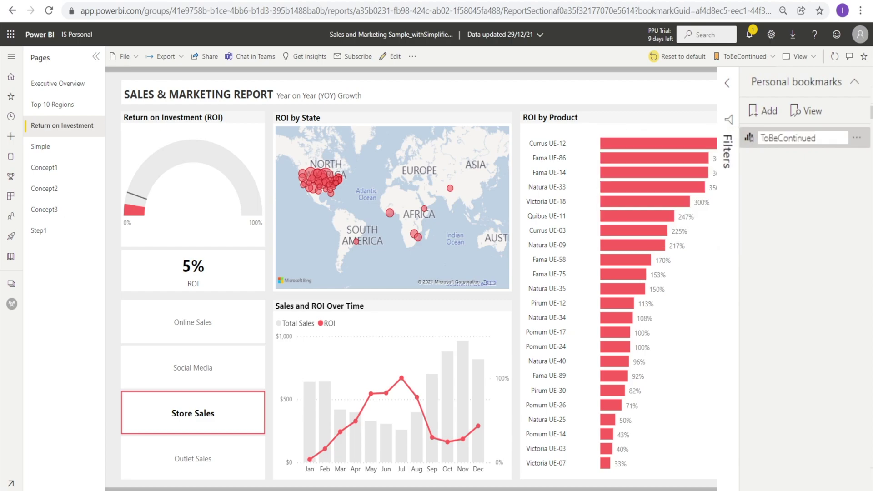
{"action": "left_click", "coordinate": [822, 139]}
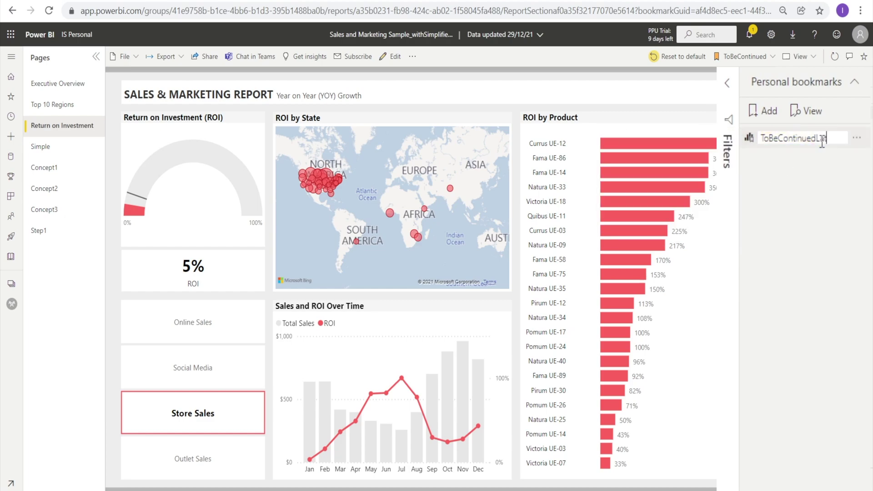
{"action": "key", "text": "Return"}
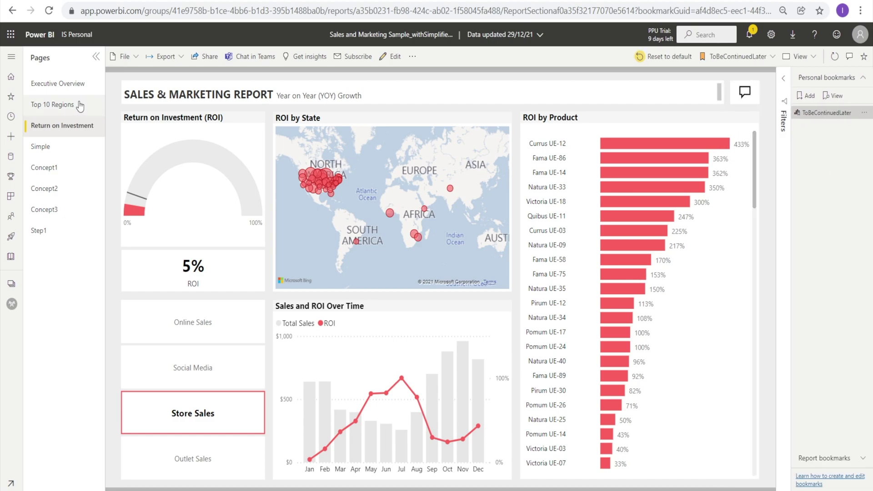
Step: Reopen the Sales and Marketing report from the IS Personal workspace to its default view
{"action": "left_click", "coordinate": [64, 84]}
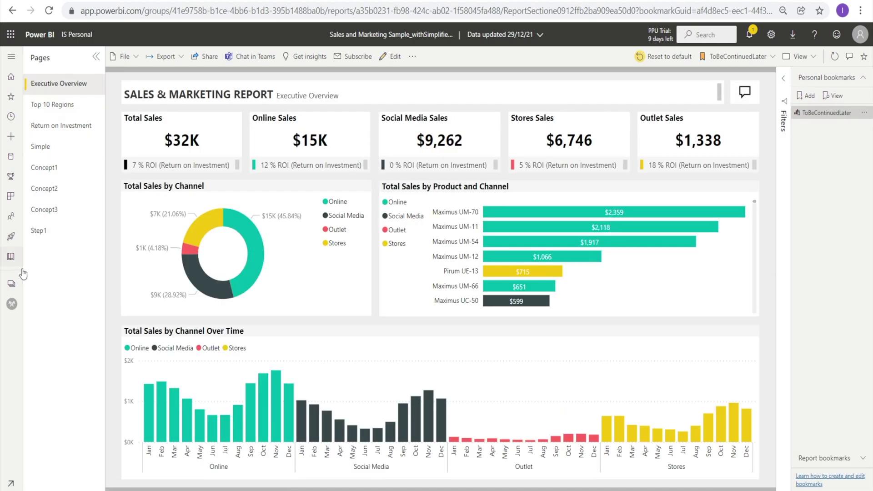
{"action": "left_click", "coordinate": [13, 289]}
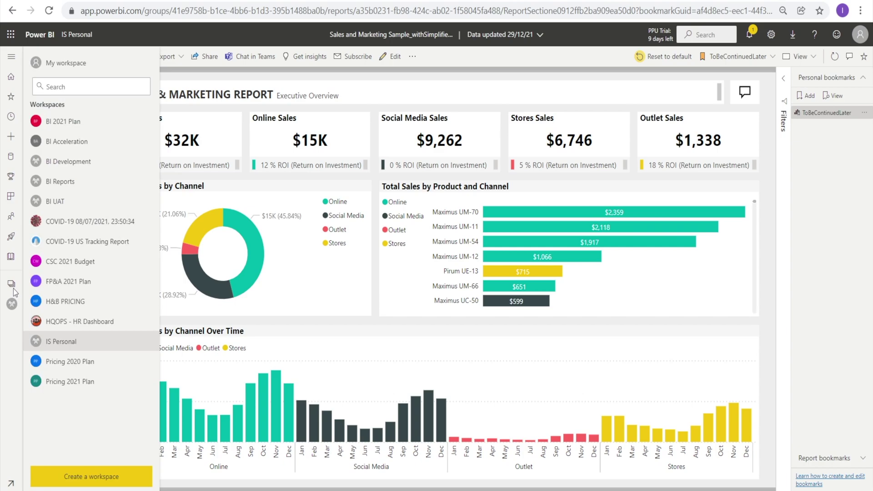
{"action": "left_click", "coordinate": [74, 346]}
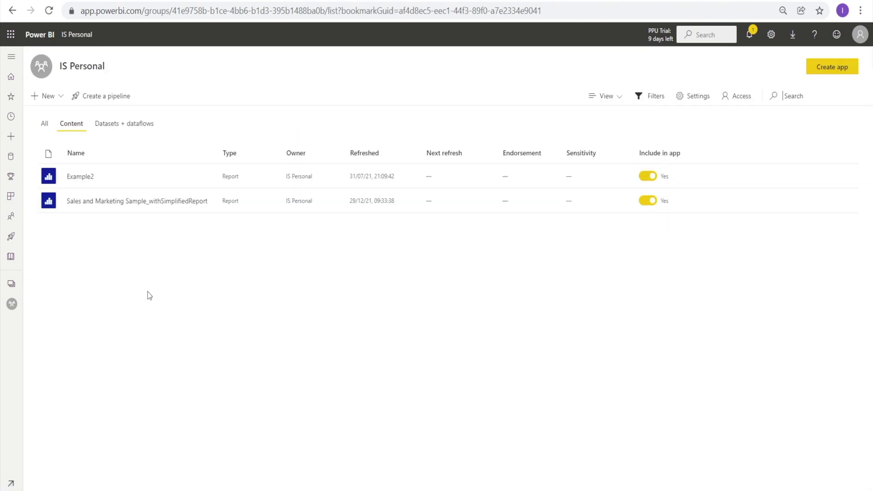
{"action": "left_click", "coordinate": [105, 200]}
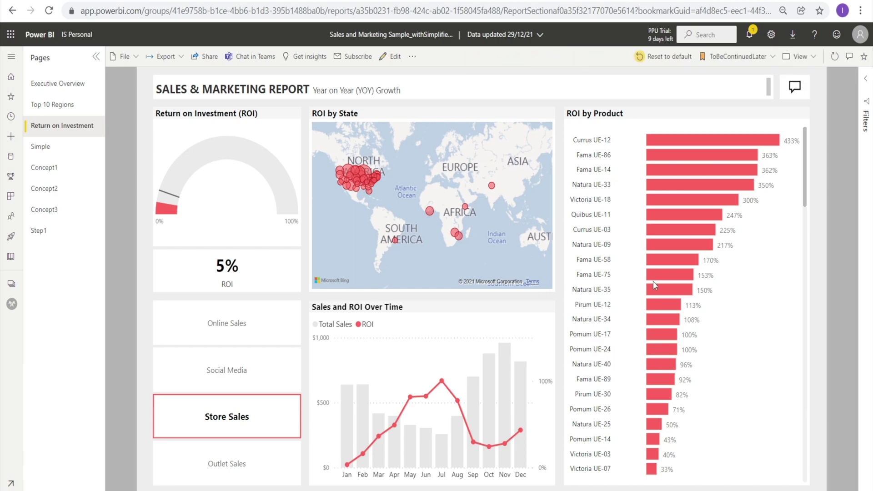
Step: Show Social channel sales on the Simple page filtered to MonthNo 10, then bring up the personal bookmarks list
{"action": "left_click", "coordinate": [58, 155]}
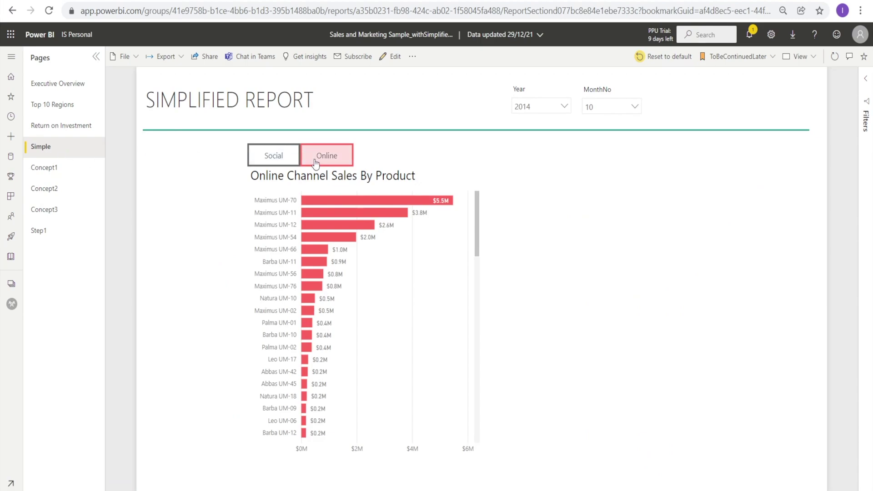
{"action": "left_click", "coordinate": [274, 159]}
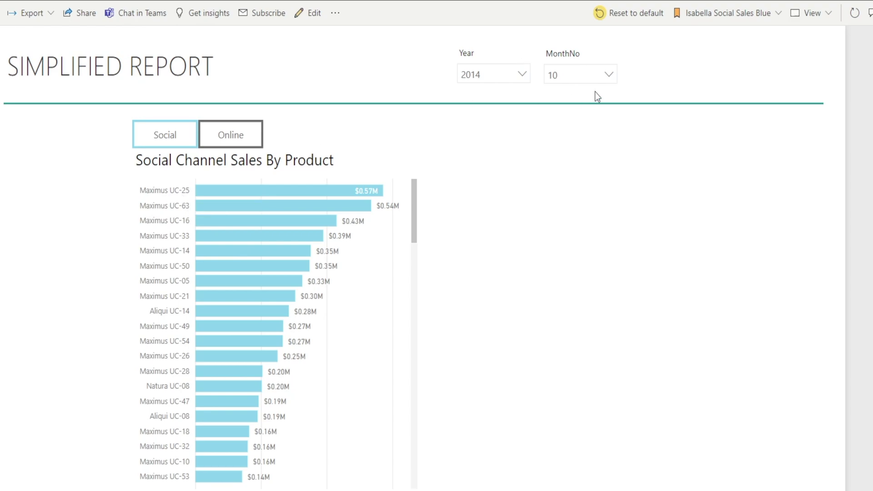
{"action": "left_click", "coordinate": [608, 75]}
{"action": "left_click", "coordinate": [560, 92]}
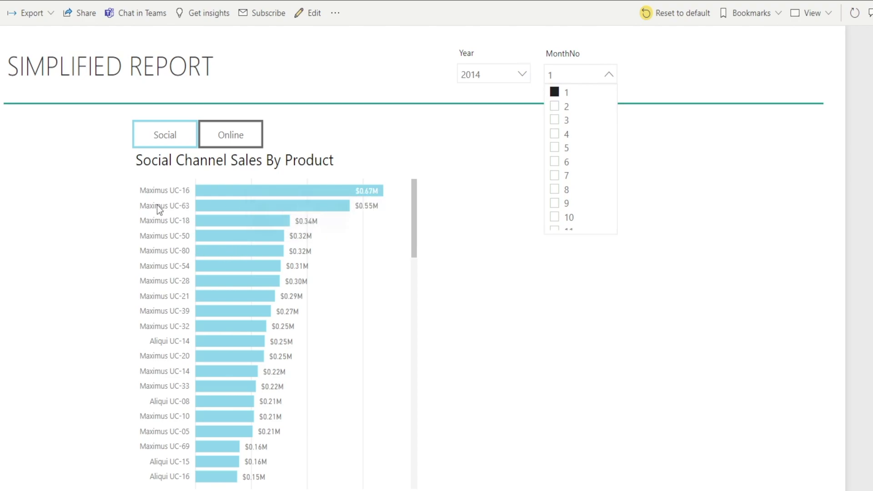
{"action": "left_click", "coordinate": [555, 217]}
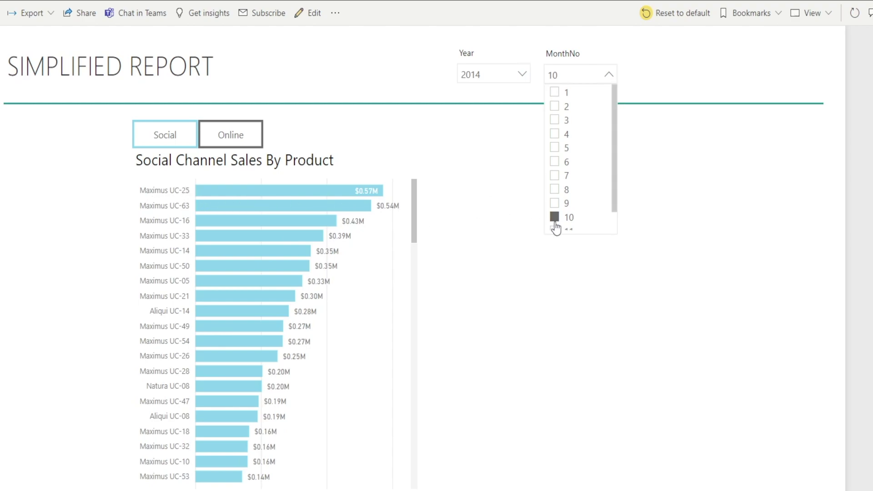
{"action": "left_click", "coordinate": [491, 244]}
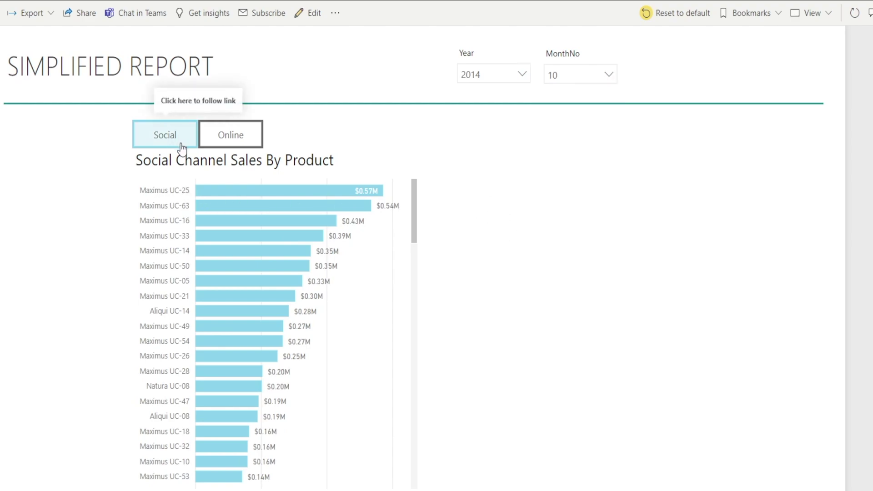
{"action": "left_click", "coordinate": [737, 20]}
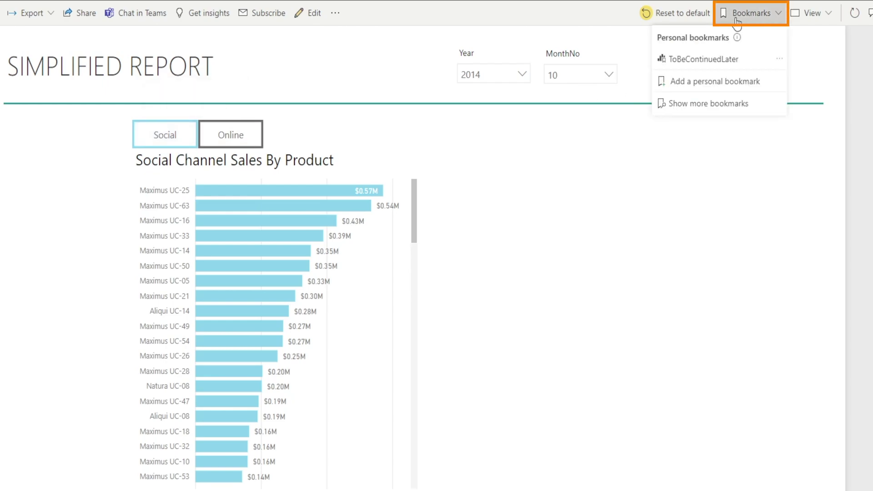
Step: Save the month-10 view as personal bookmark TopSellingOnlineProduct_Oct14_Max25
{"action": "left_click", "coordinate": [734, 83]}
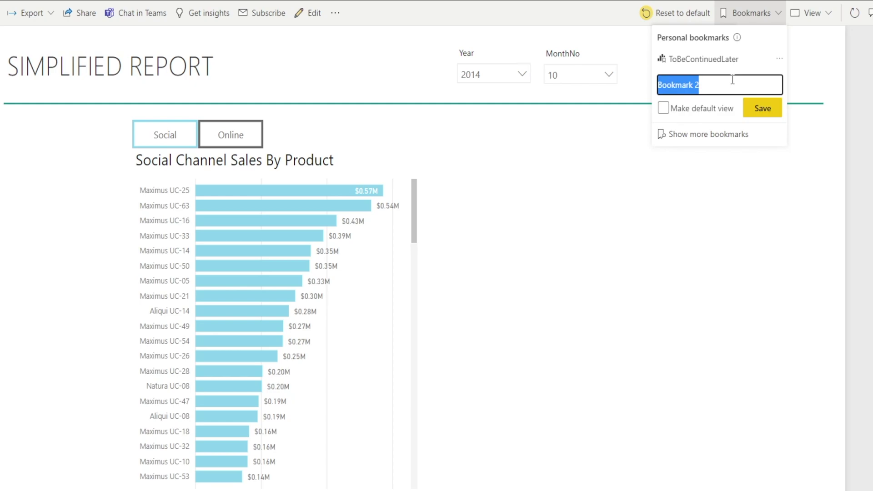
{"action": "type", "text": "TopSe"}
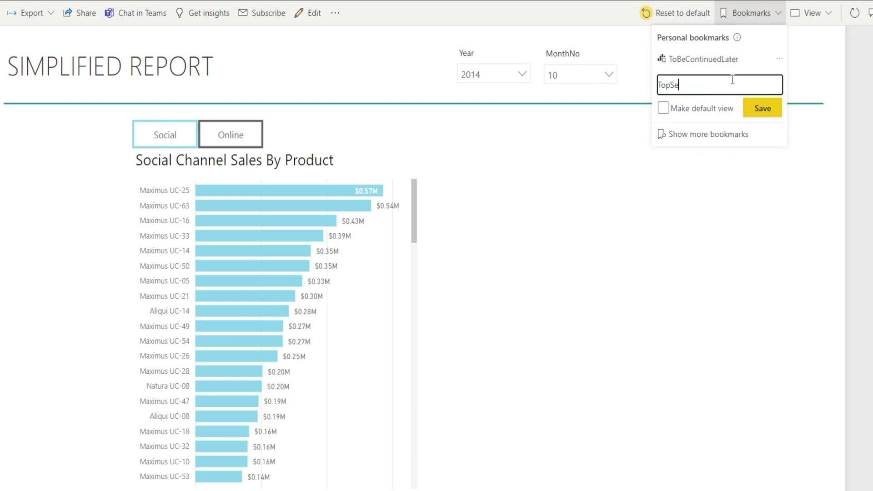
{"action": "type", "text": "llingOnlineProduct_Max25"}
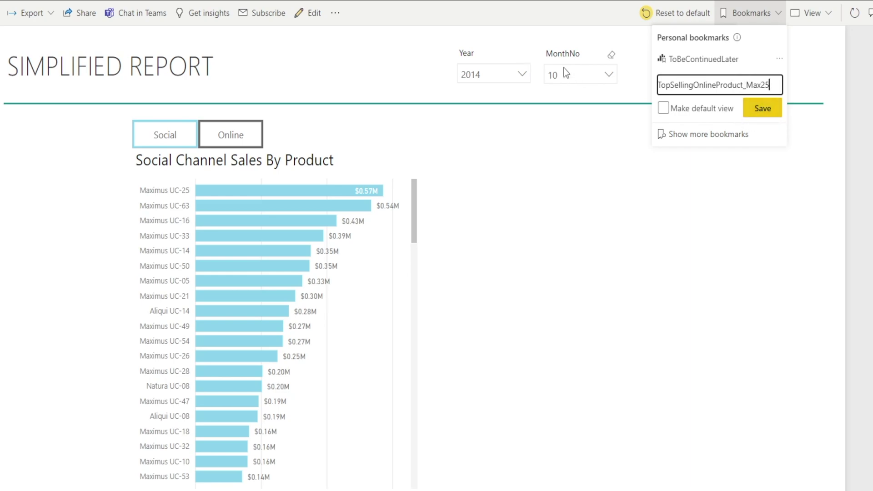
{"action": "left_click", "coordinate": [747, 88]}
{"action": "type", "text": "Oct"}
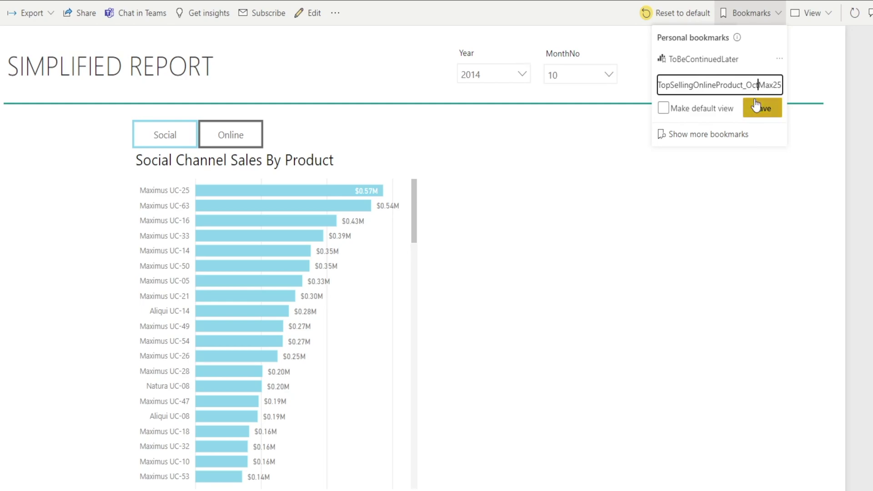
{"action": "type", "text": "14_"}
{"action": "left_click", "coordinate": [755, 104]}
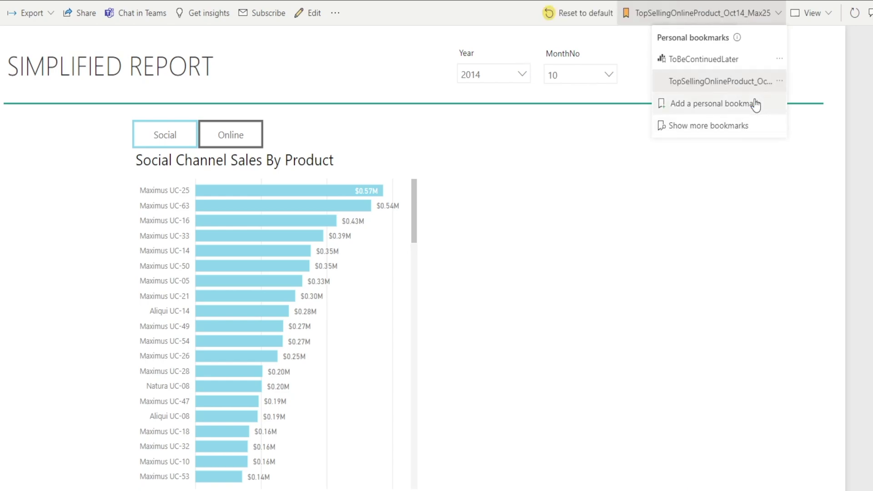
Step: Widen the personal bookmarks pane and apply ToBeContinuedLater, then TopSellingOnlineProduct_Oct14_Max25
{"action": "left_click", "coordinate": [723, 129]}
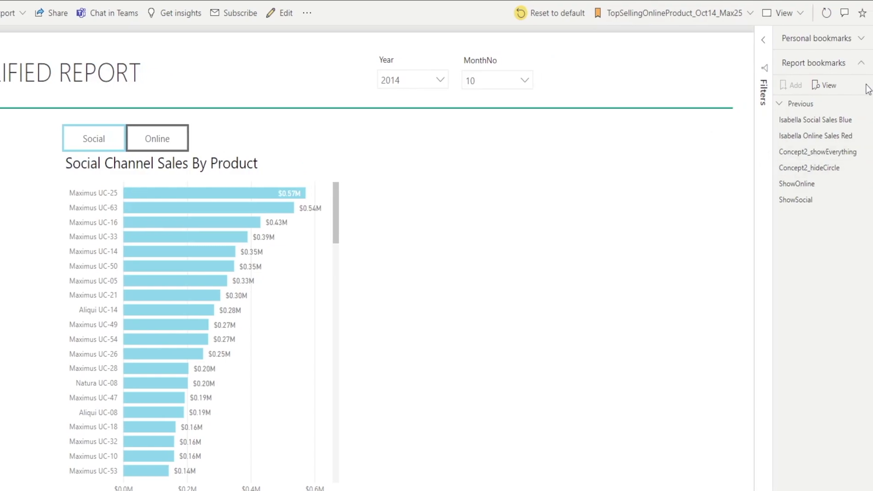
{"action": "left_click", "coordinate": [861, 63]}
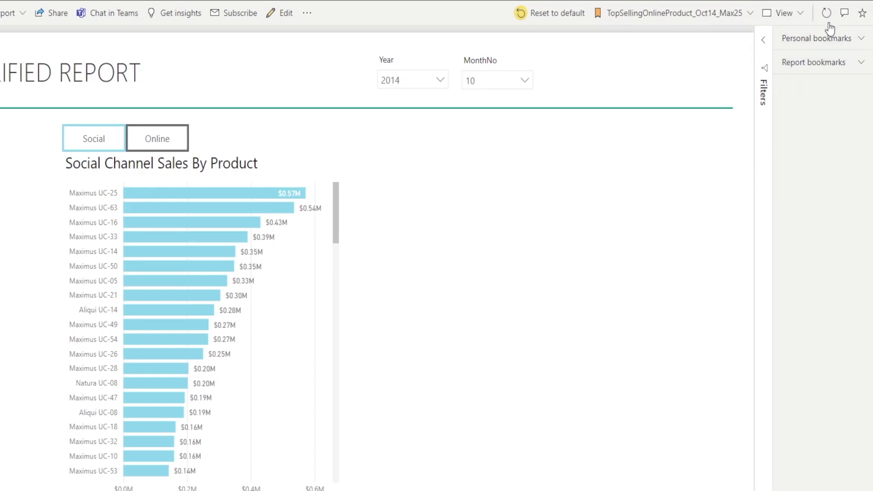
{"action": "left_click", "coordinate": [862, 40]}
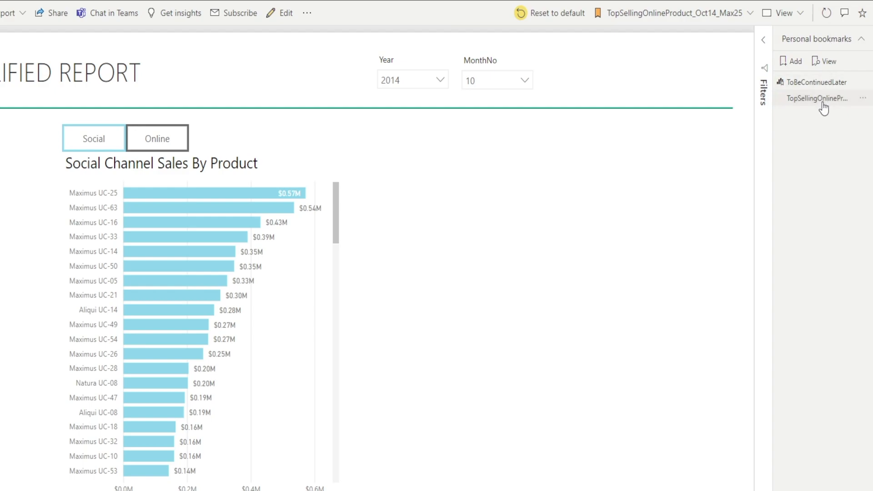
{"action": "left_click_drag", "start_coordinate": [773, 142], "coordinate": [704, 157]}
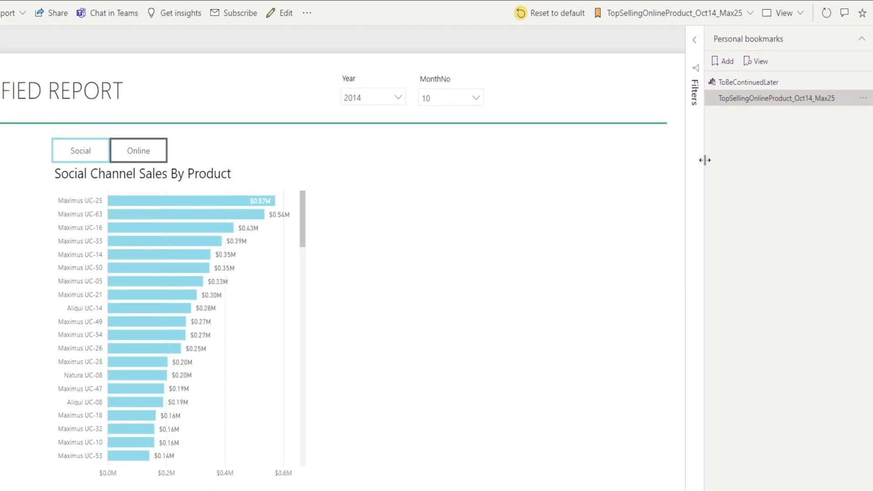
{"action": "left_click", "coordinate": [767, 83]}
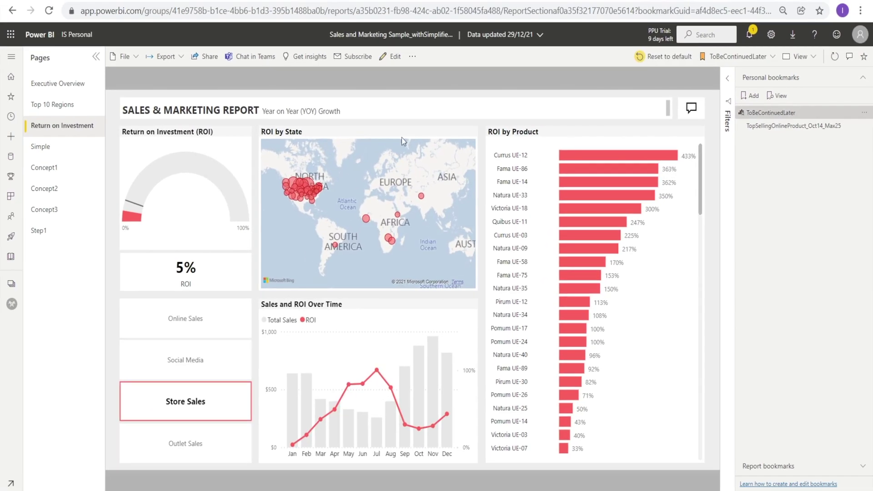
{"action": "left_click", "coordinate": [766, 131]}
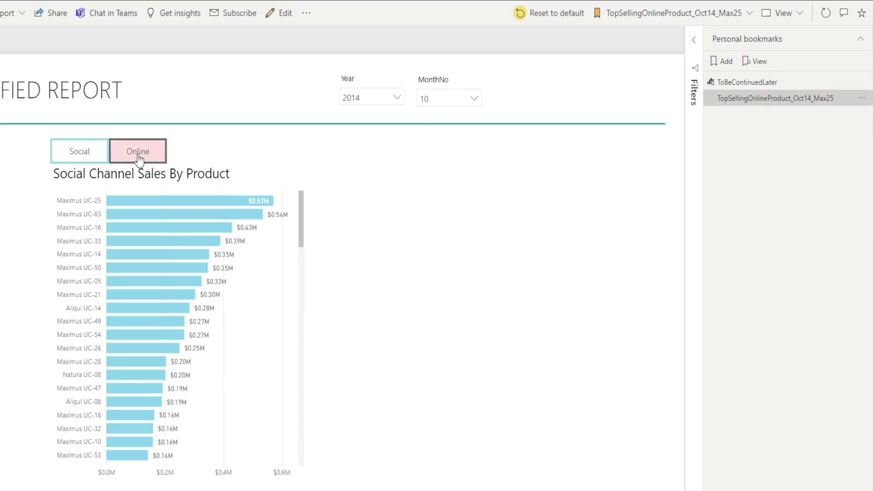
Step: Show Online channel sales by product filtered to MonthNo 1
{"action": "left_click", "coordinate": [138, 154]}
{"action": "left_click", "coordinate": [474, 102]}
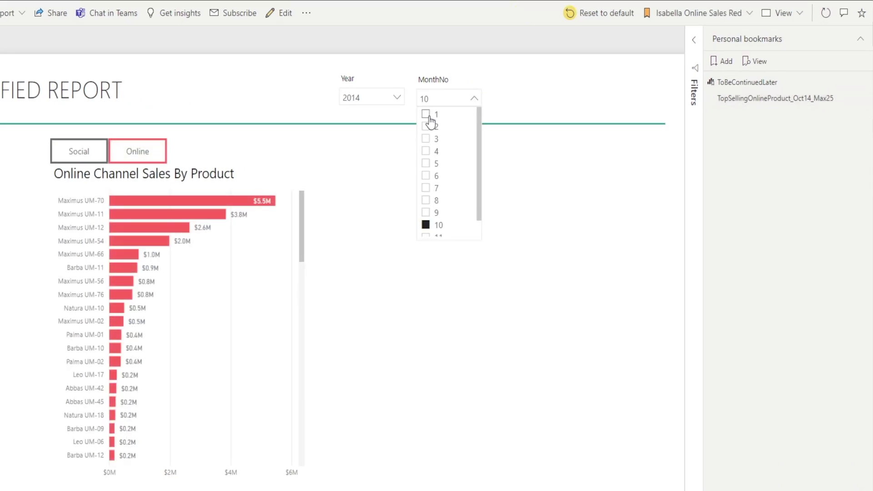
{"action": "left_click", "coordinate": [428, 114]}
{"action": "left_click", "coordinate": [369, 256]}
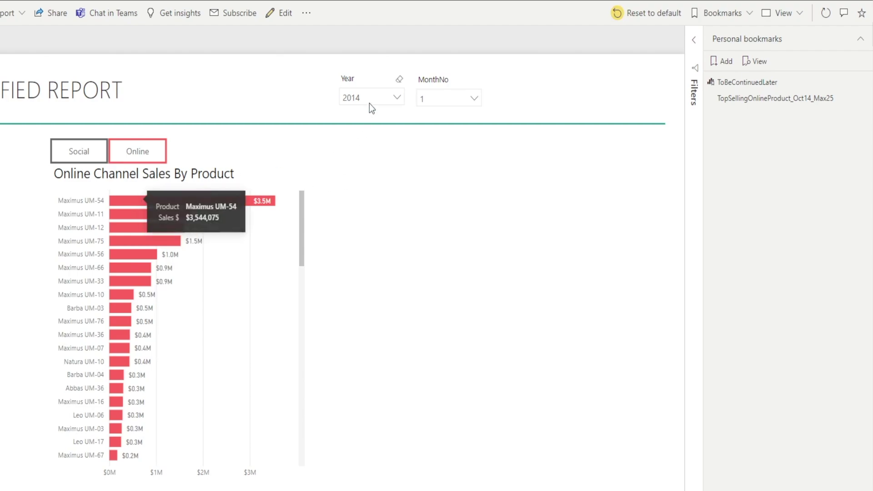
Step: Add a personal bookmark named TopSellingOnlineProduct_Jan14_Max54 for the month-1 online view
{"action": "left_click", "coordinate": [722, 64]}
{"action": "type", "text": "Top"}
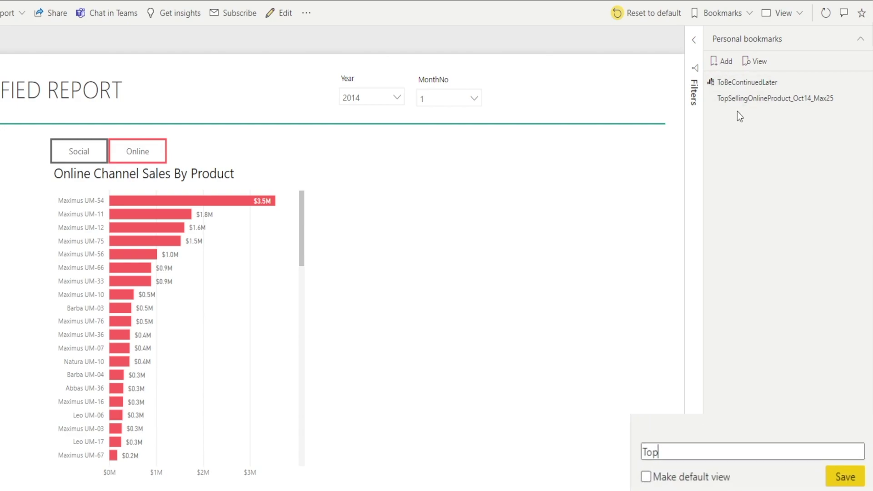
{"action": "type", "text": "SellingOnlineProductJan"}
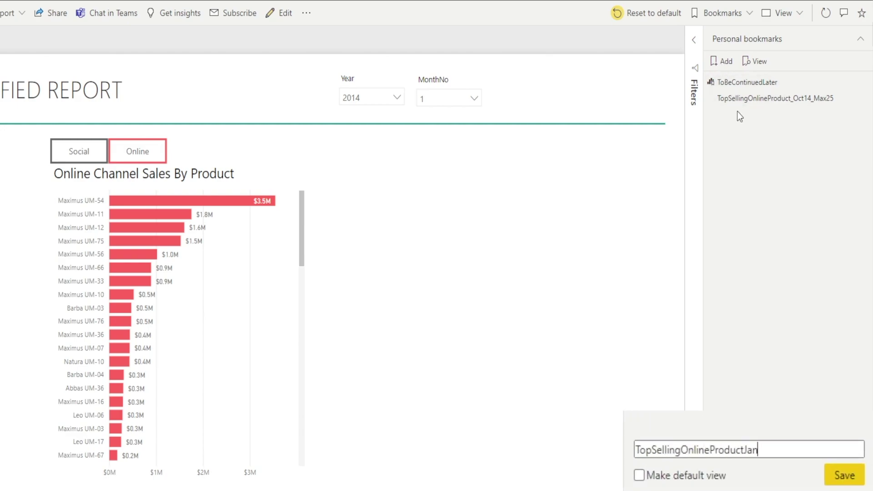
{"action": "key", "text": "BackSpace"}
{"action": "key", "text": "BackSpace"}
{"action": "type", "text": "_Jan14)"}
{"action": "key", "text": "BackSpace"}
{"action": "type", "text": "Max2"}
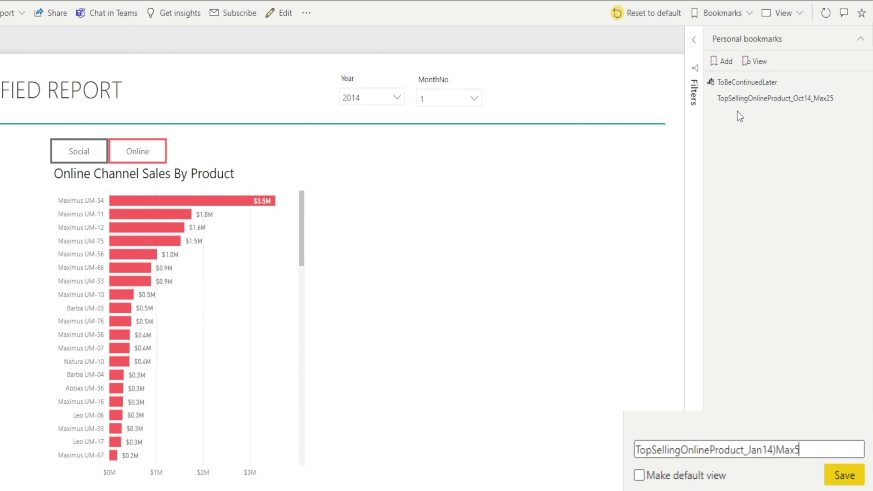
{"action": "key", "text": "BackSpace"}
{"action": "key", "text": "BackSpace"}
{"action": "key", "text": "BackSpace"}
{"action": "key", "text": "BackSpace"}
{"action": "type", "text": "_Max54"}
Step: Save the Jan14_Max54 bookmark, then rename Oct14_Max25 to TopSellingSocialProduct_Oct14_Max25
{"action": "left_click", "coordinate": [846, 476]}
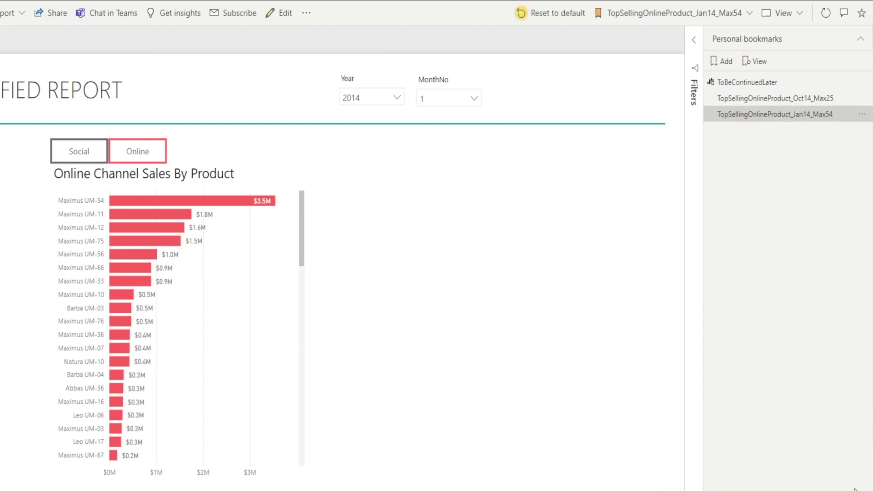
{"action": "left_click", "coordinate": [796, 106]}
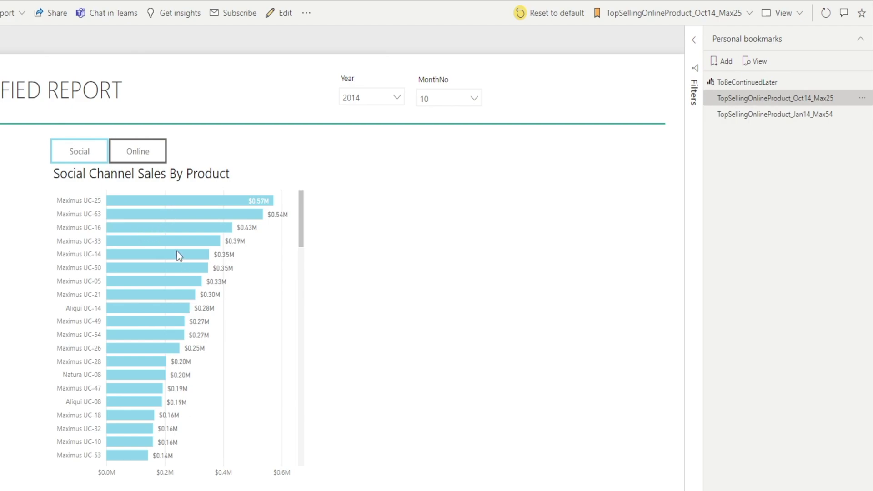
{"action": "right_click", "coordinate": [763, 98]}
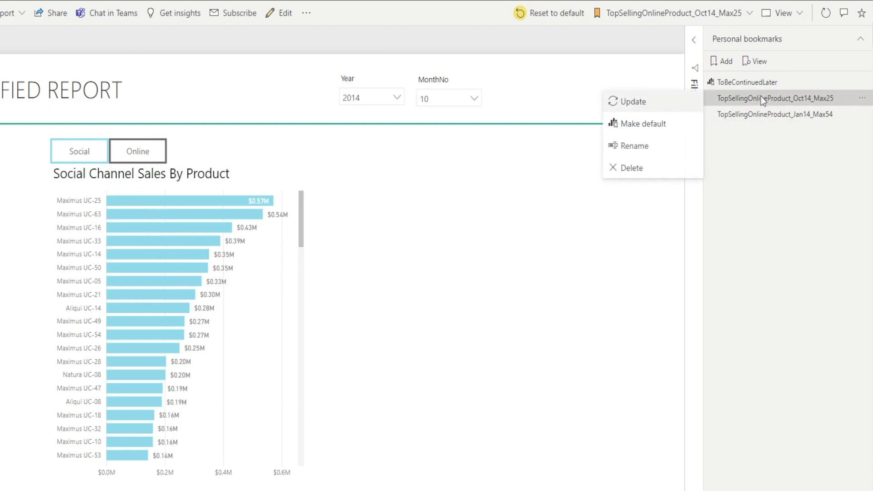
{"action": "left_click", "coordinate": [643, 146]}
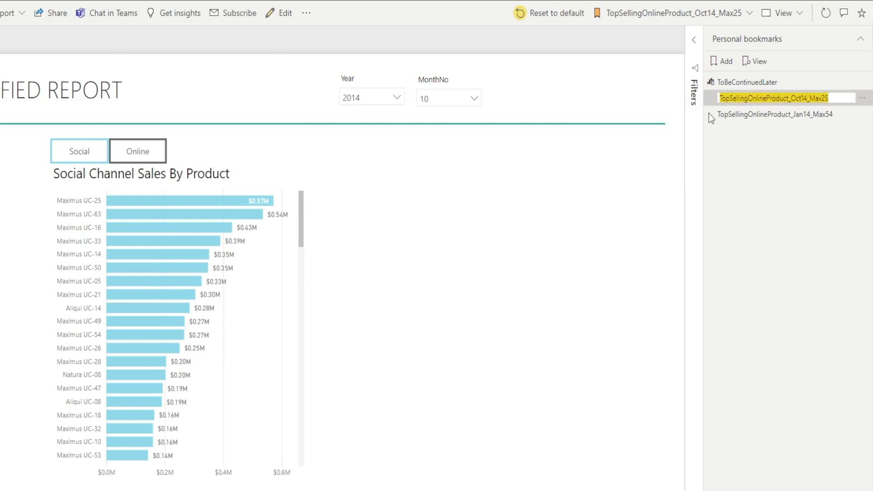
{"action": "left_click", "coordinate": [765, 98]}
{"action": "key", "text": "BackSpace"}
{"action": "key", "text": "BackSpace"}
{"action": "key", "text": "BackSpace"}
{"action": "key", "text": "BackSpace"}
{"action": "key", "text": "BackSpace"}
{"action": "key", "text": "BackSpace"}
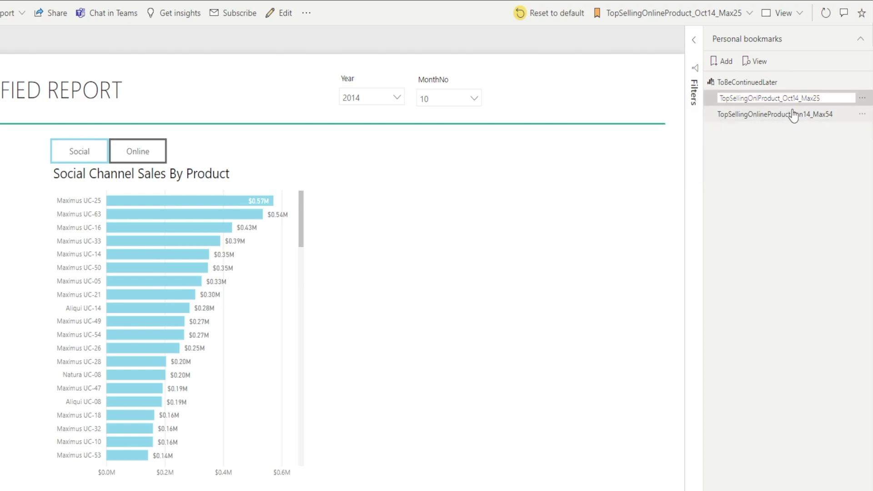
{"action": "type", "text": "Social"}
{"action": "key", "text": "Return"}
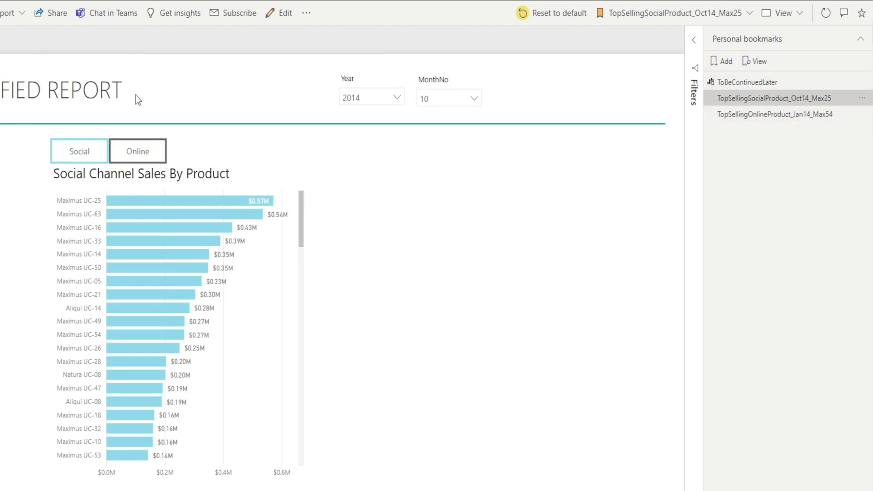
Step: Delete ToBeContinuedLater, keeping only the Oct14_Max25 and Jan14_Max54 bookmarks
{"action": "left_click", "coordinate": [745, 83]}
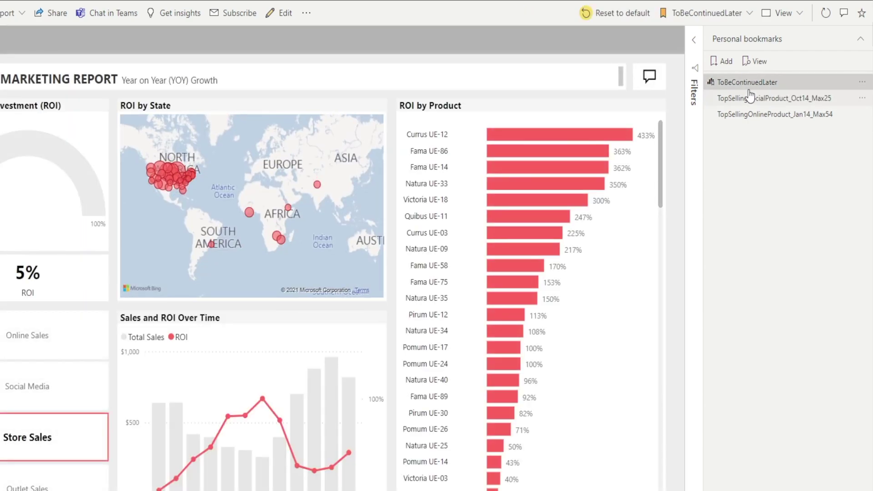
{"action": "right_click", "coordinate": [750, 82]}
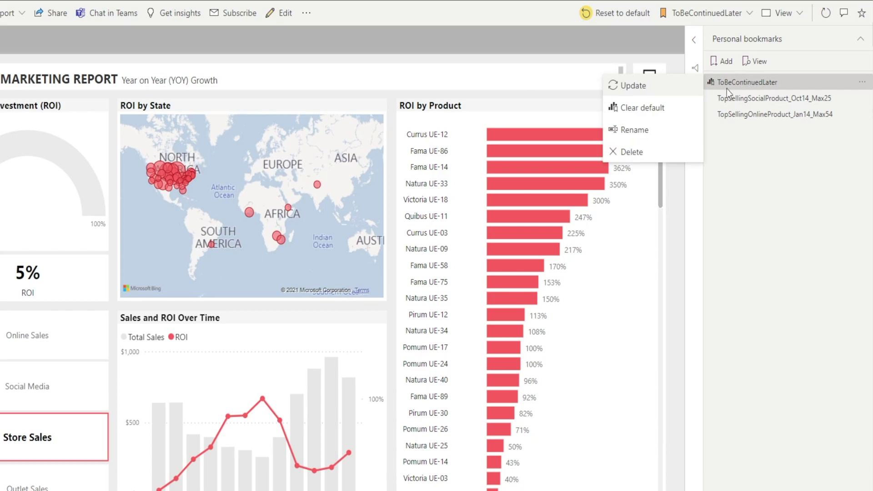
{"action": "left_click", "coordinate": [780, 98]}
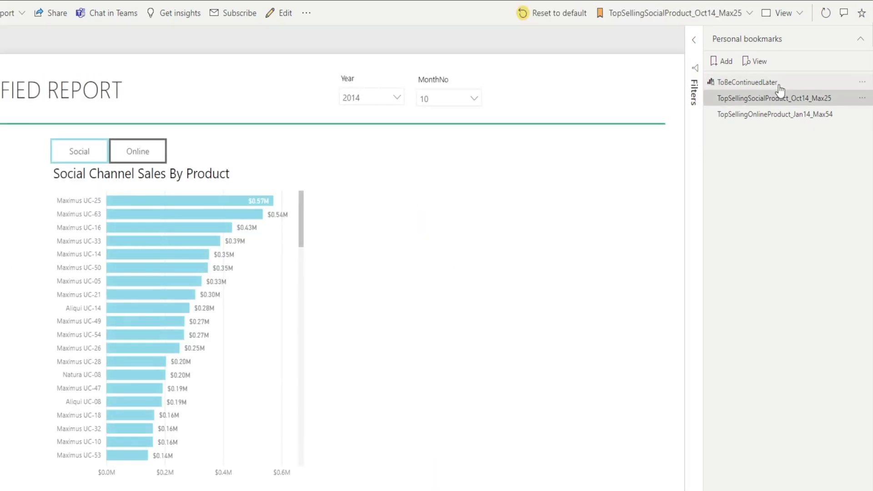
{"action": "left_click", "coordinate": [780, 82]}
{"action": "right_click", "coordinate": [780, 81]}
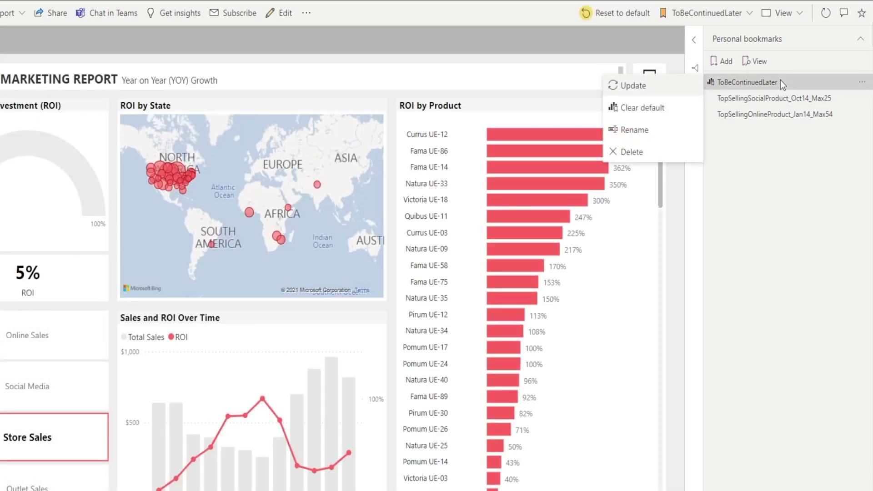
{"action": "left_click", "coordinate": [651, 151]}
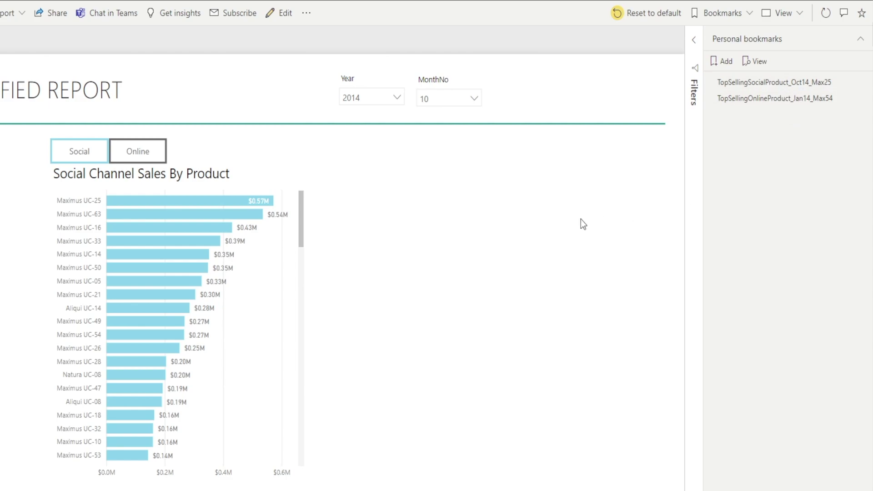
Step: Update the Social bookmark TopSellingSocialProduct_Oct14_Max25 with the current Maximus UC-25 view
{"action": "left_click", "coordinate": [764, 99]}
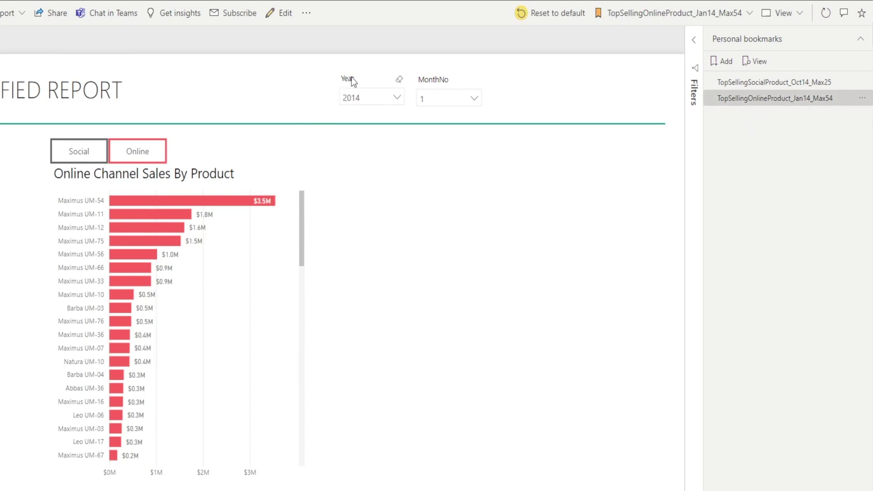
{"action": "left_click", "coordinate": [776, 84]}
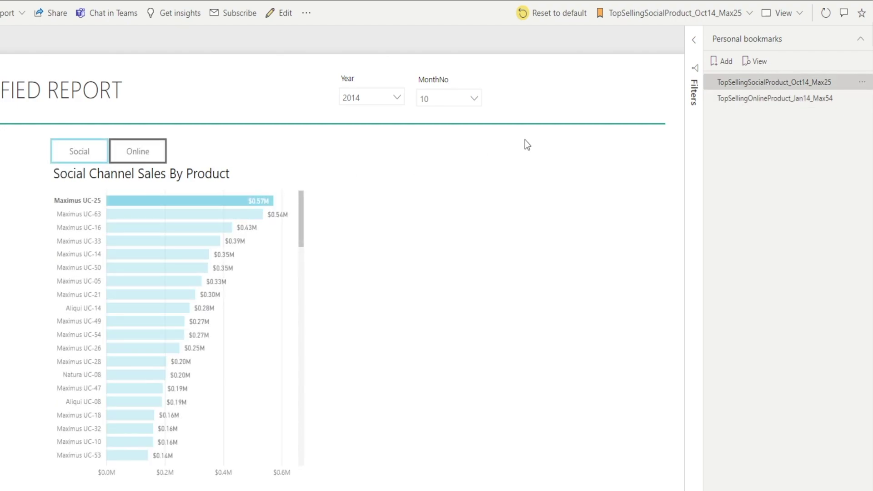
{"action": "right_click", "coordinate": [717, 82]}
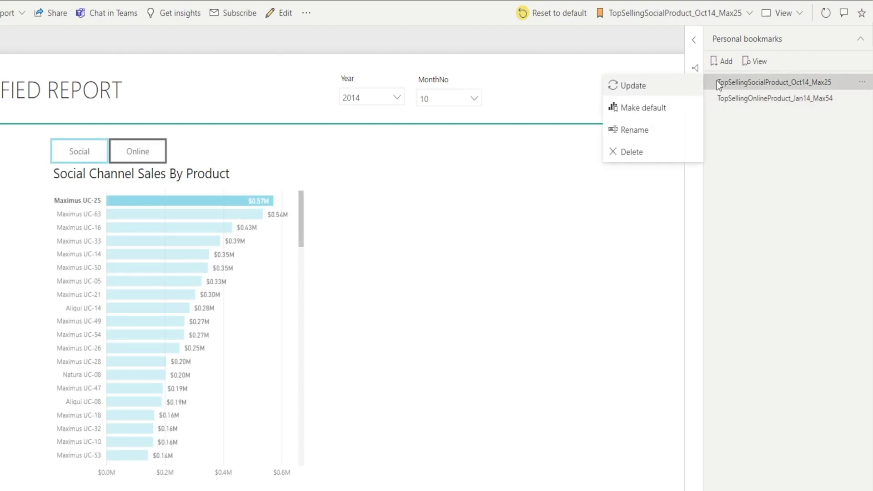
{"action": "left_click", "coordinate": [665, 87]}
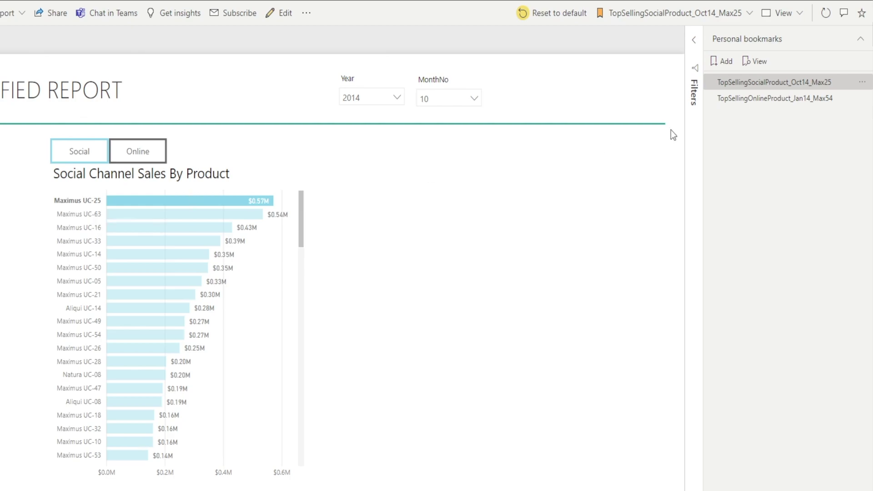
Step: Highlight Maximus UM-54, update the Online bookmark with it, then apply both bookmarks to check them
{"action": "left_click", "coordinate": [765, 103]}
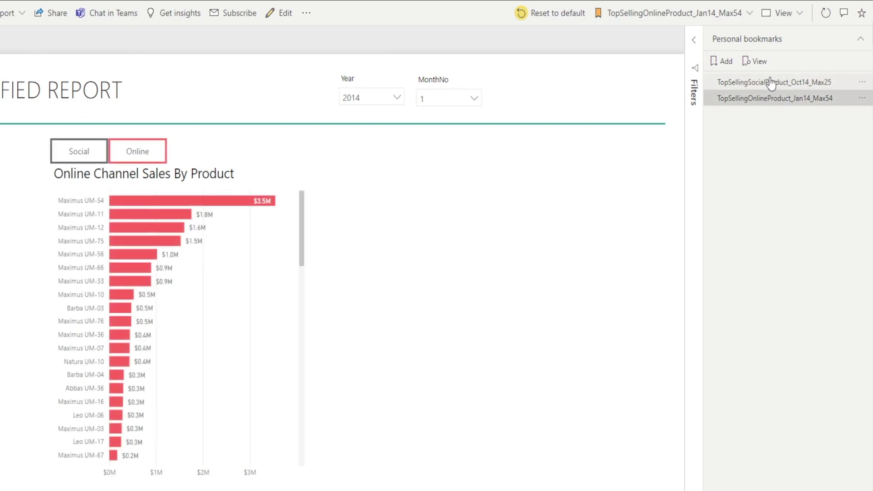
{"action": "left_click", "coordinate": [771, 82]}
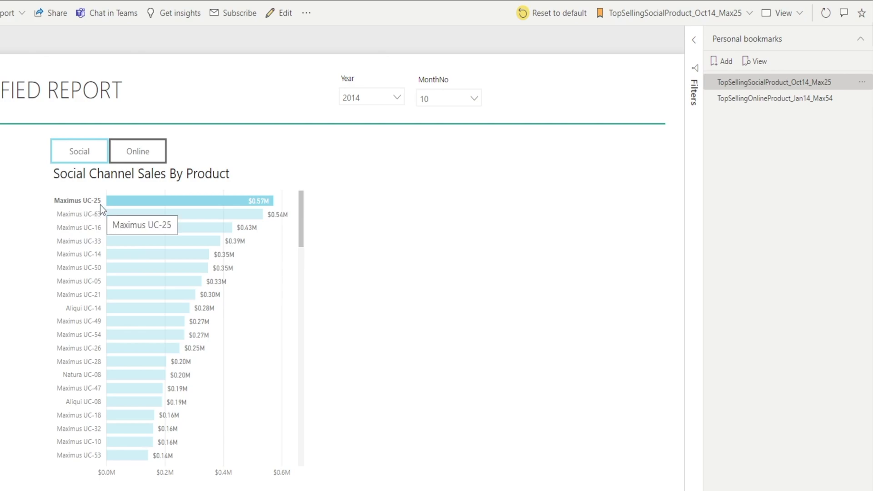
{"action": "left_click", "coordinate": [766, 102]}
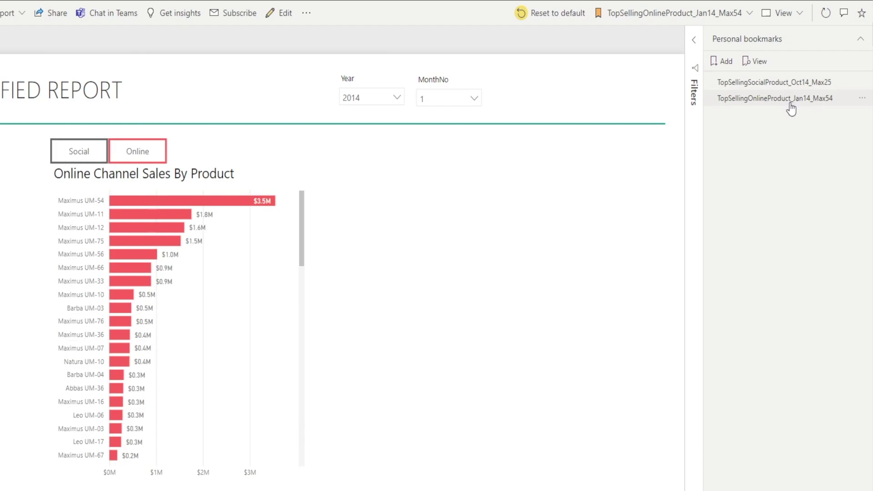
{"action": "left_click", "coordinate": [80, 204]}
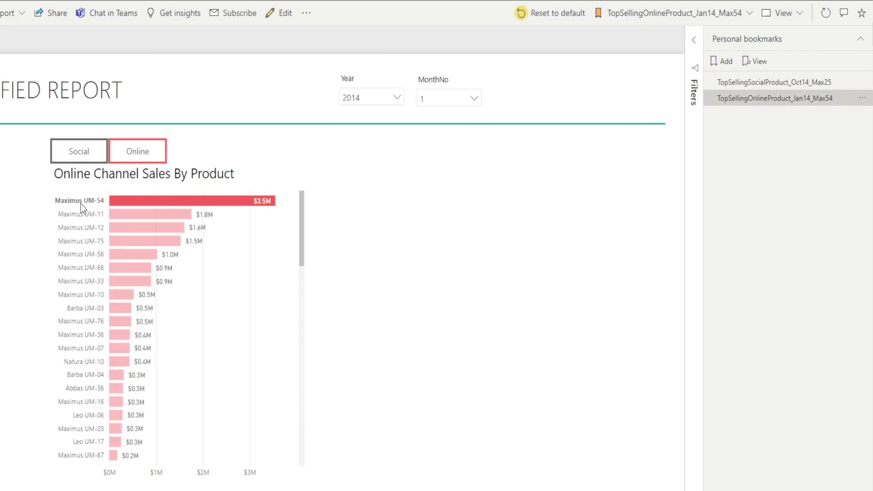
{"action": "right_click", "coordinate": [739, 96]}
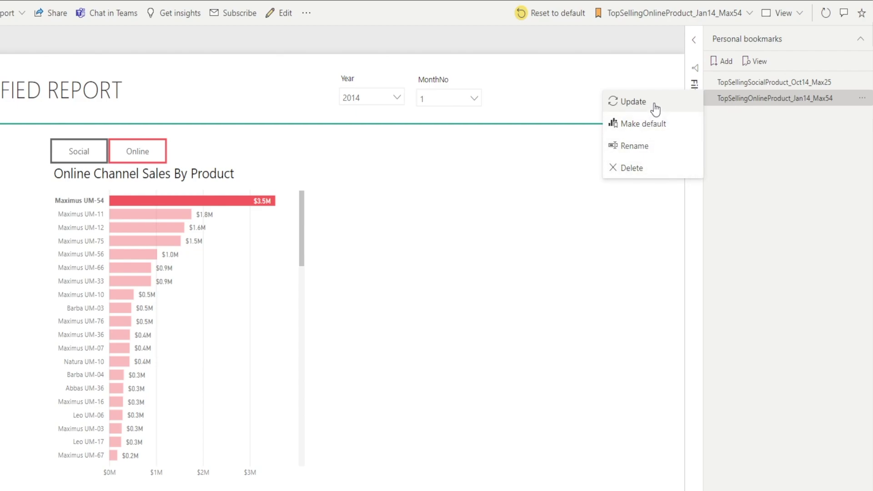
{"action": "left_click", "coordinate": [637, 102]}
{"action": "left_click", "coordinate": [770, 84]}
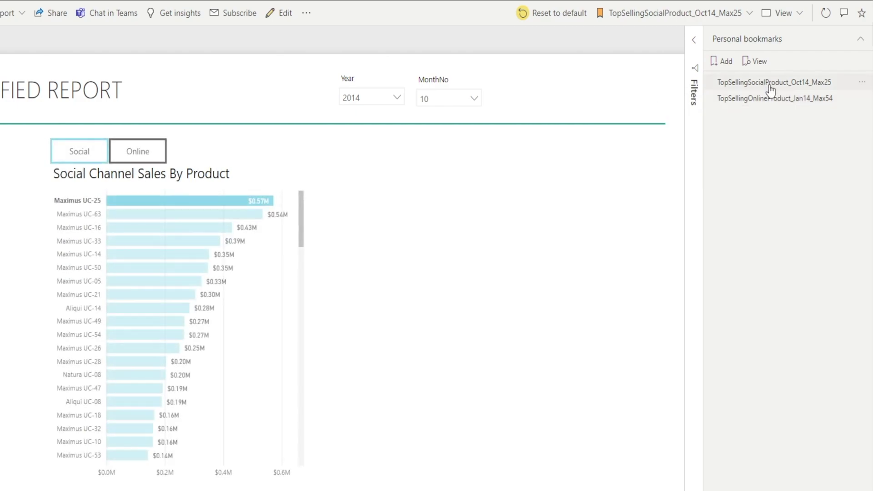
{"action": "left_click", "coordinate": [765, 100]}
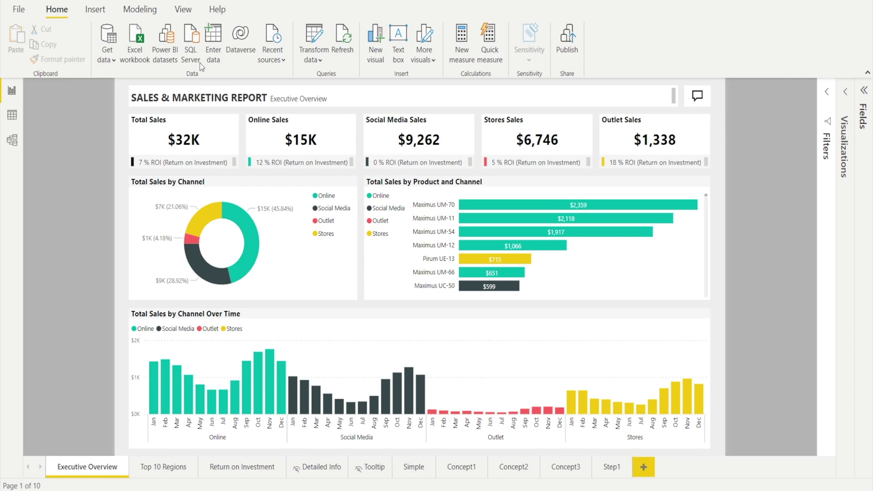
Step: Add a bookmark of the Executive Overview page in the Bookmarks pane and name it TEST
{"action": "left_click", "coordinate": [182, 11]}
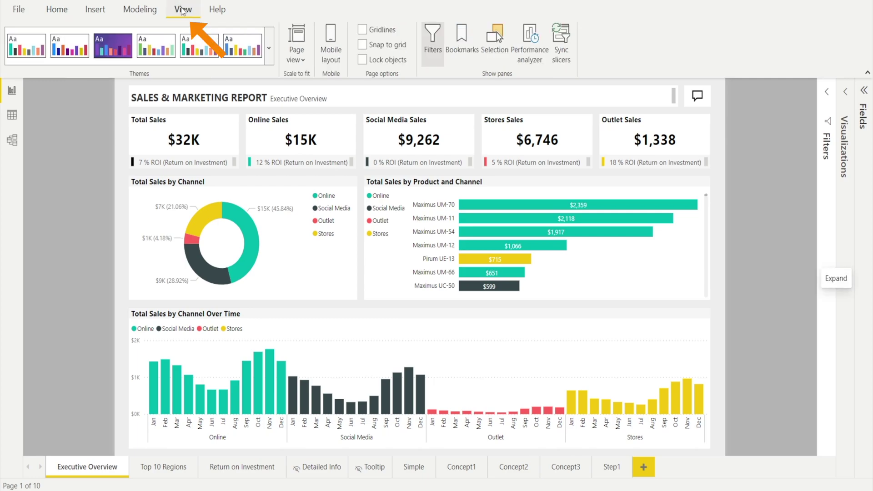
{"action": "left_click", "coordinate": [464, 42]}
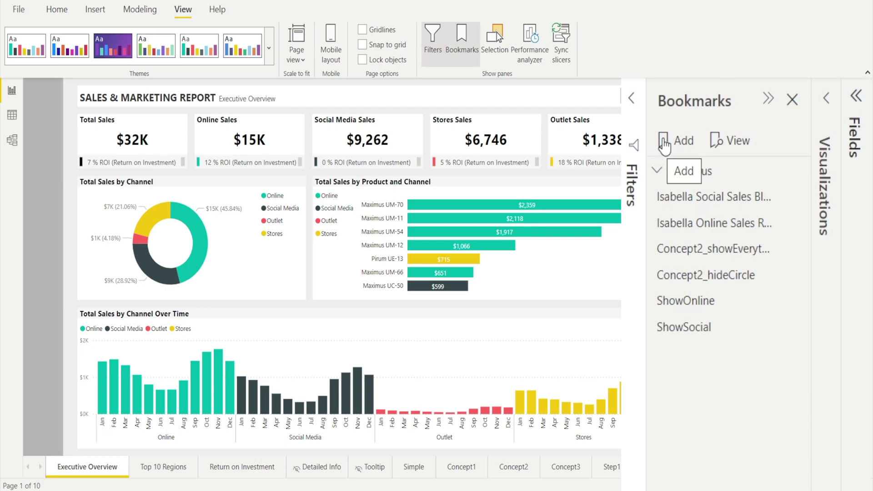
{"action": "left_click", "coordinate": [664, 146]}
{"action": "double_click", "coordinate": [697, 355]}
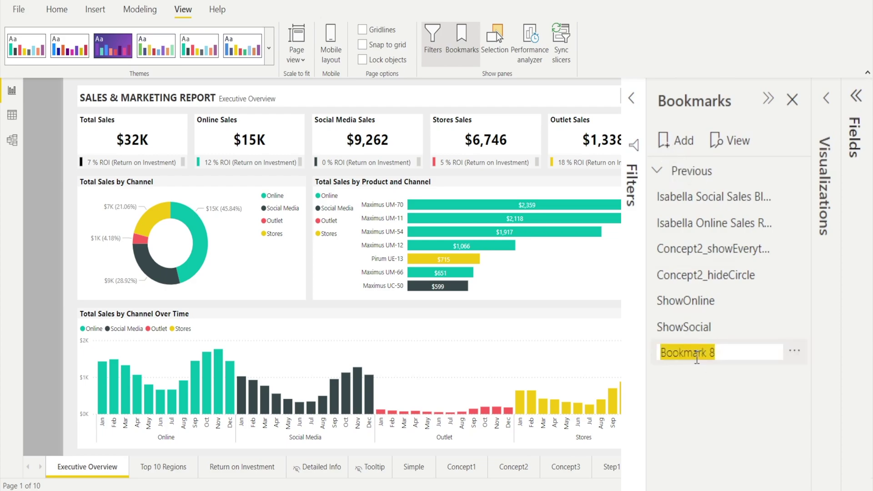
{"action": "type", "text": "TEST"}
{"action": "key", "text": "Return"}
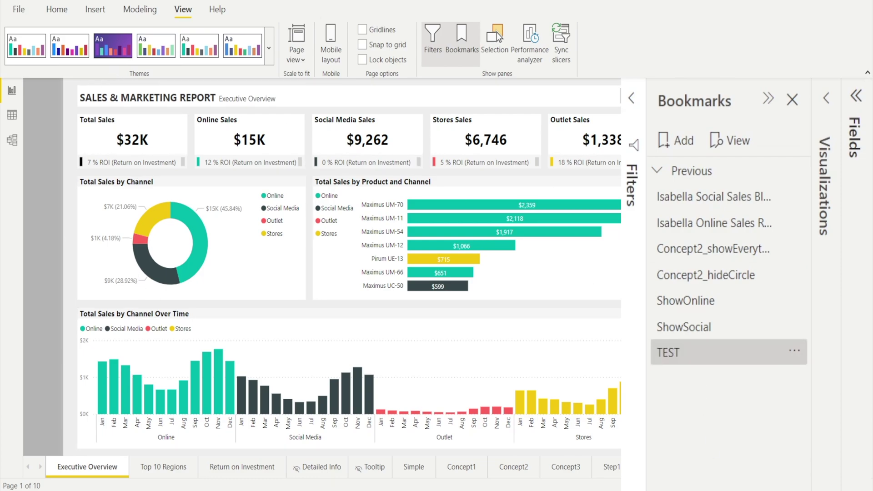
Step: From the Concept3 page, apply TEST to return to Executive Overview
{"action": "left_click", "coordinate": [564, 467]}
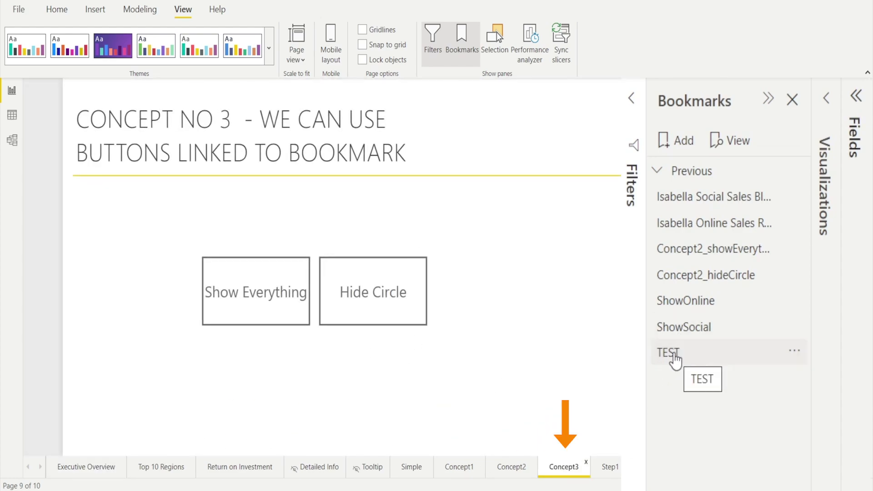
{"action": "left_click", "coordinate": [672, 357]}
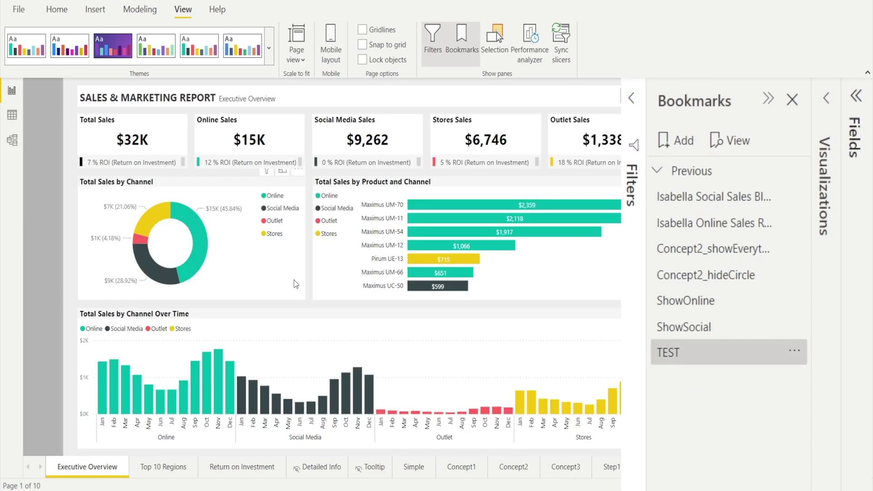
{"action": "left_click", "coordinate": [47, 13]}
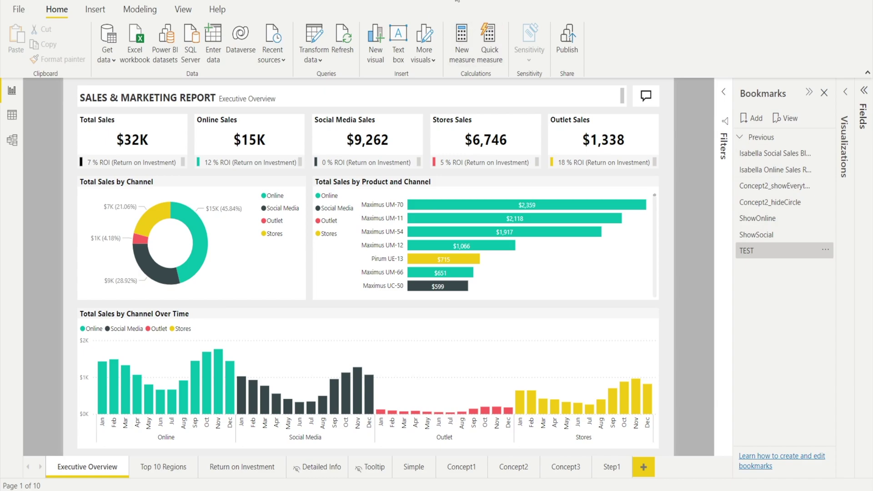
Step: Save and publish the report to the personal workspace, replacing the existing dataset
{"action": "left_click", "coordinate": [568, 43]}
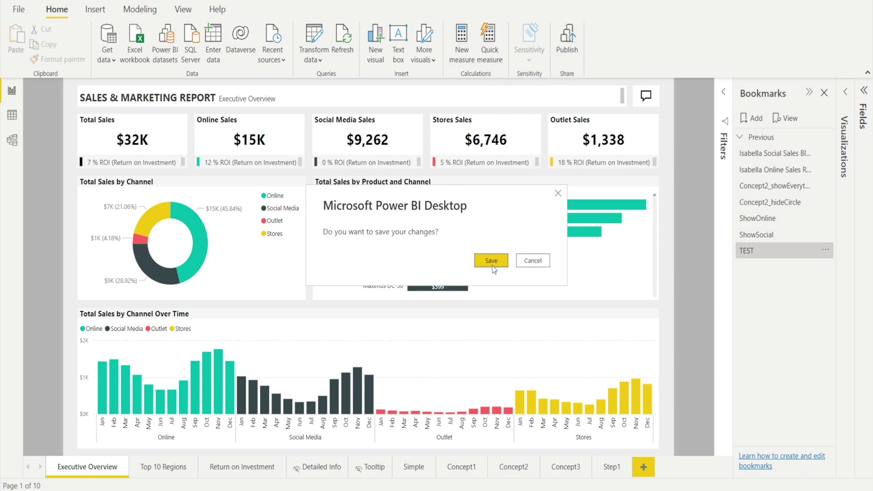
{"action": "left_click", "coordinate": [492, 265]}
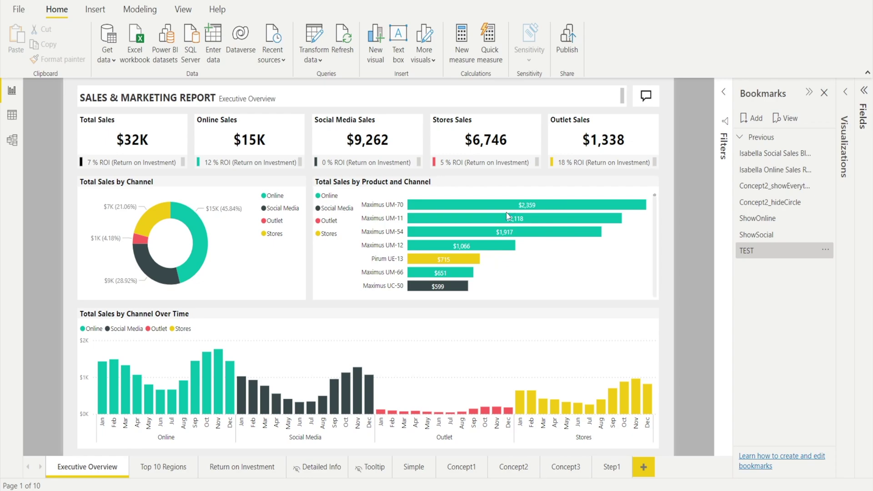
{"action": "scroll", "coordinate": [399, 240], "scroll_direction": "down", "scroll_amount": 8}
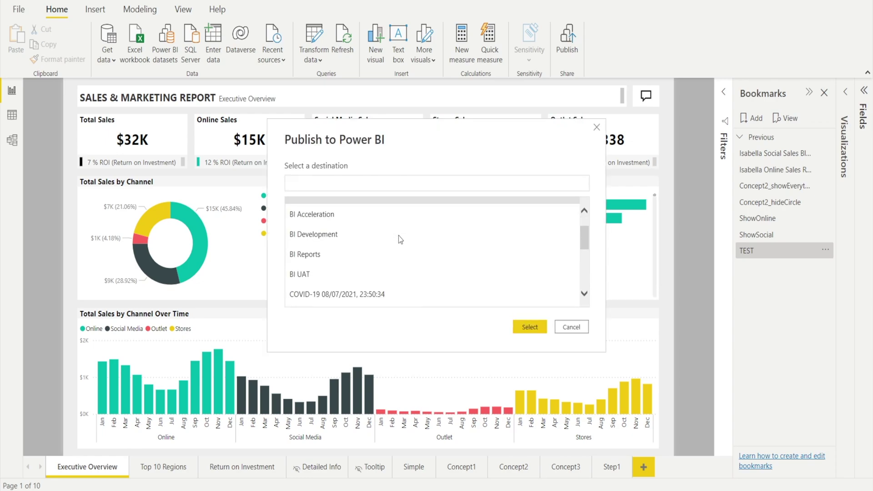
{"action": "left_click", "coordinate": [400, 257]}
{"action": "left_click", "coordinate": [529, 327]}
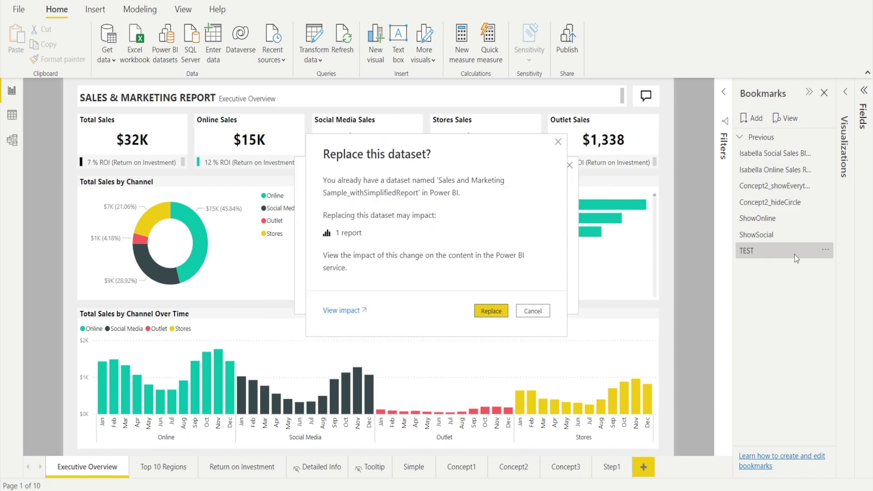
{"action": "left_click", "coordinate": [490, 311]}
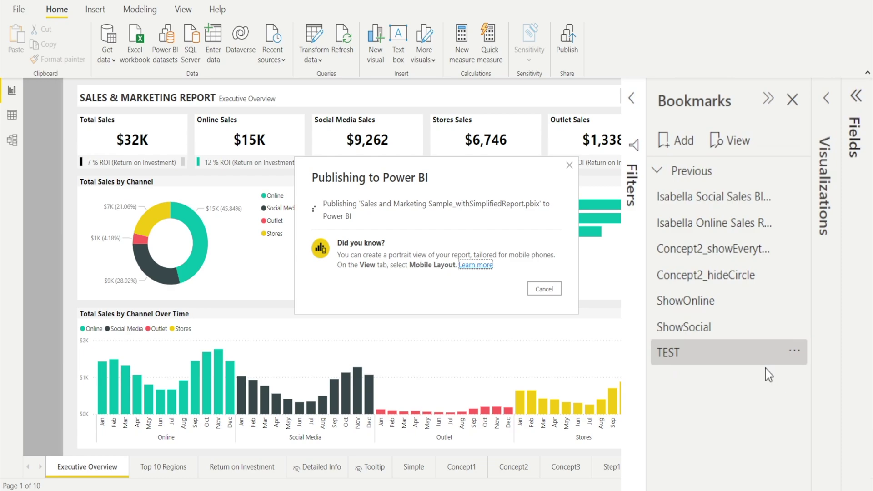
Step: In the service, collapse Personal bookmarks and show the report bookmarks list, including TEST
{"action": "left_click", "coordinate": [548, 332]}
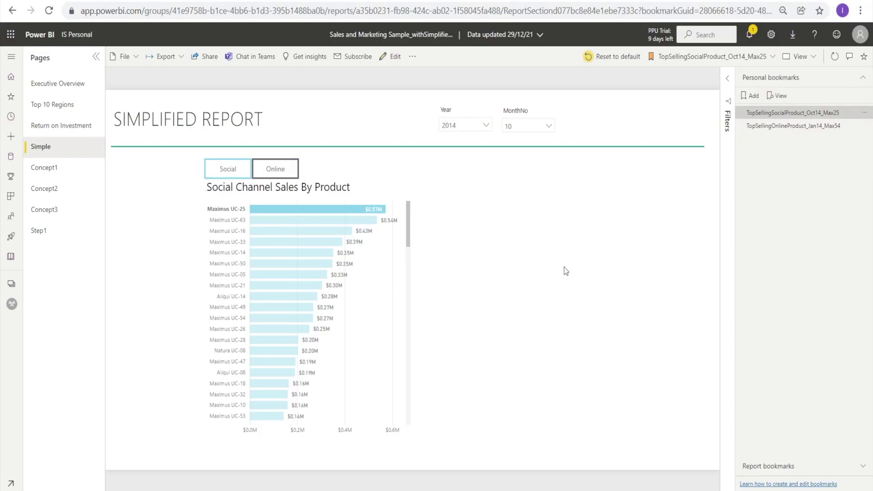
{"action": "left_click", "coordinate": [859, 86]}
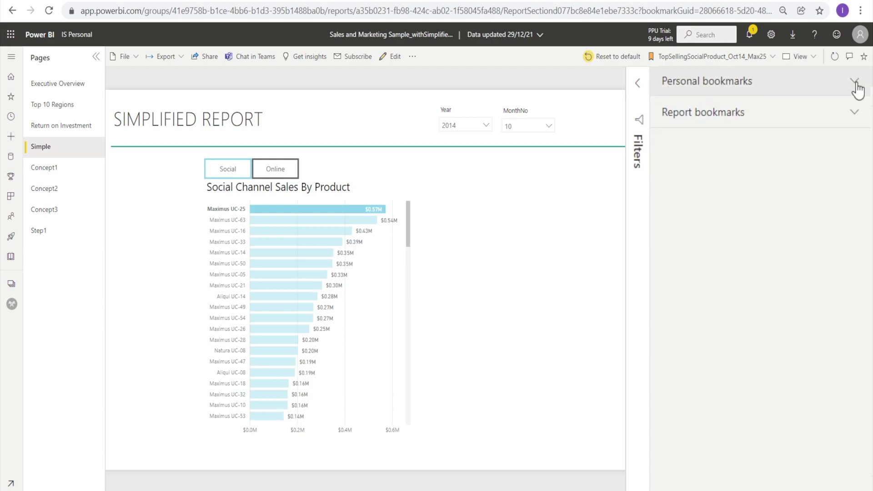
{"action": "left_click", "coordinate": [857, 112]}
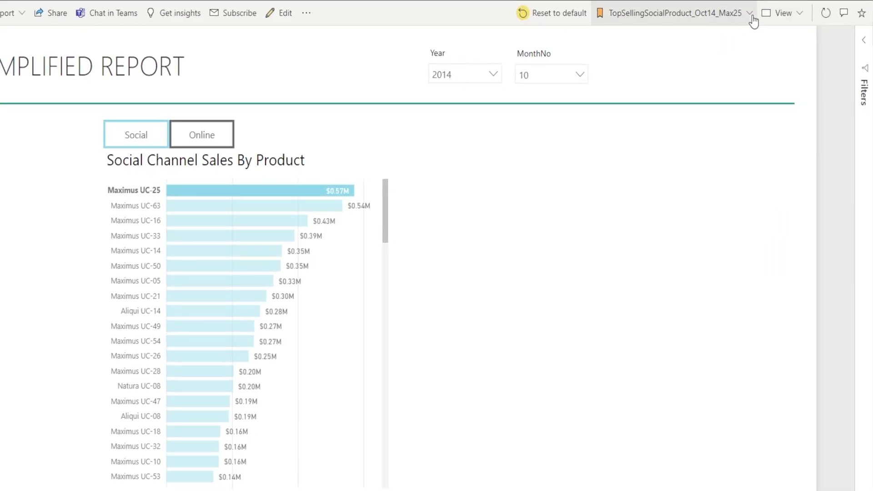
{"action": "left_click", "coordinate": [750, 15]}
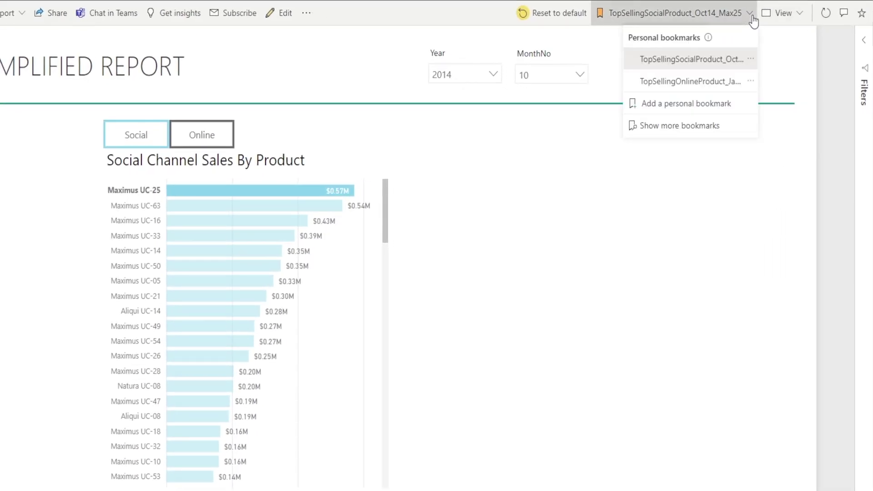
{"action": "left_click", "coordinate": [690, 129]}
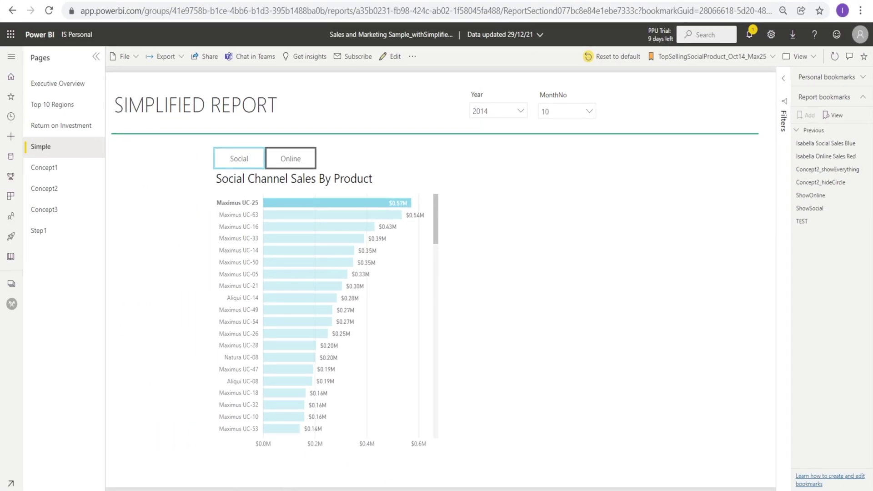
Step: Return to the Sales and Marketing report in Desktop and open the TEST bookmark's options
{"action": "mouse_move", "coordinate": [268, 490]}
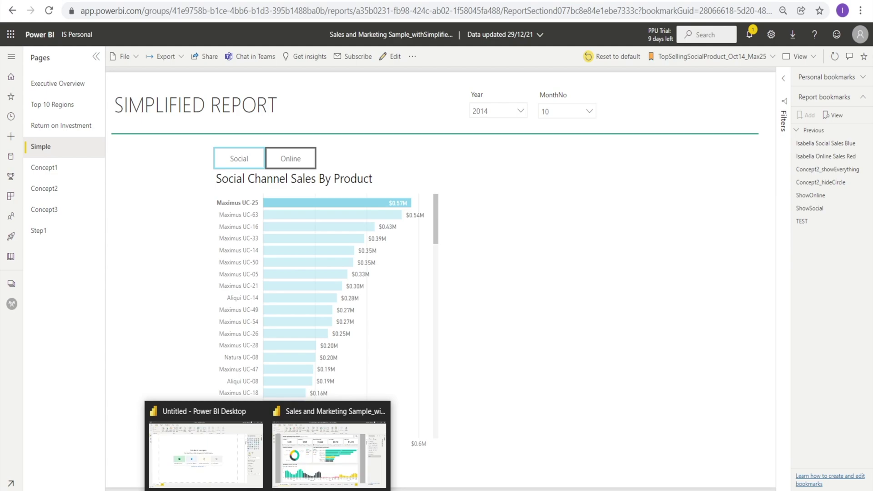
{"action": "left_click", "coordinate": [324, 455]}
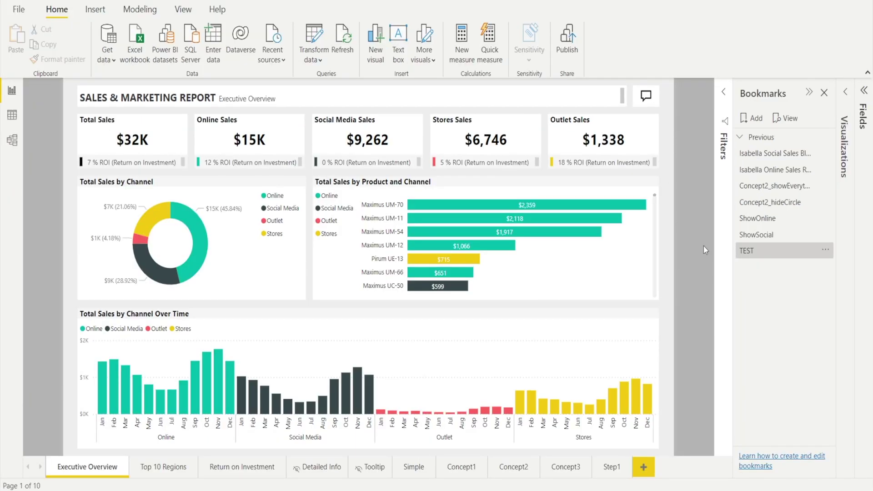
{"action": "left_click", "coordinate": [825, 250]}
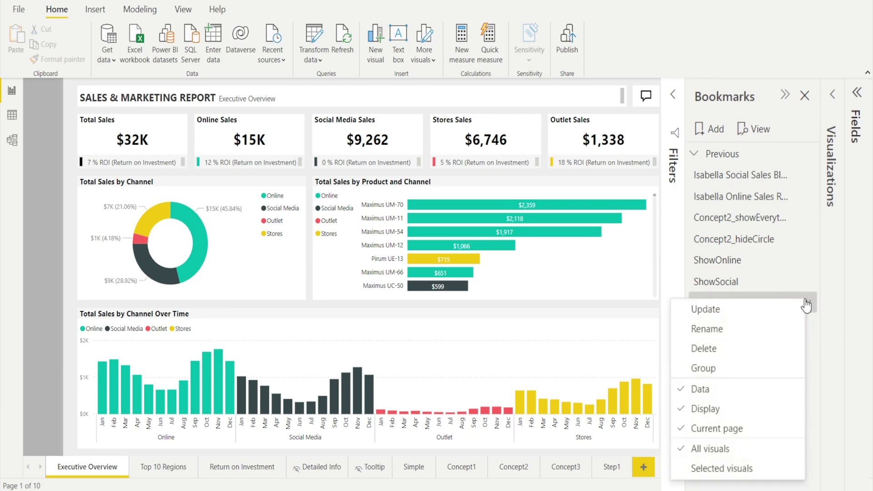